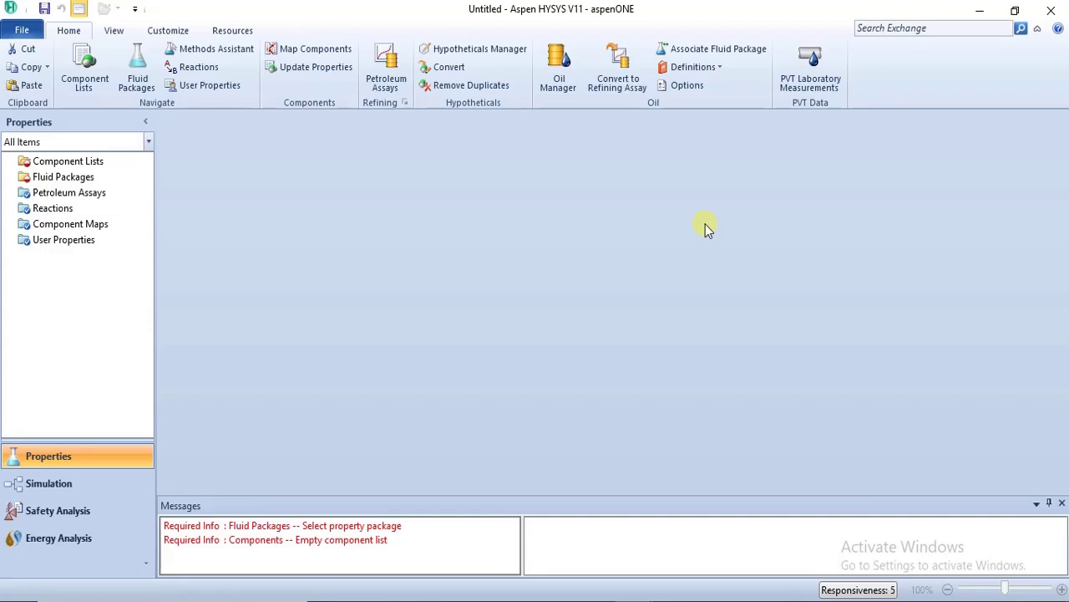
- Add a new component list and set its component selection to Hypothetical
left_click(67, 165)
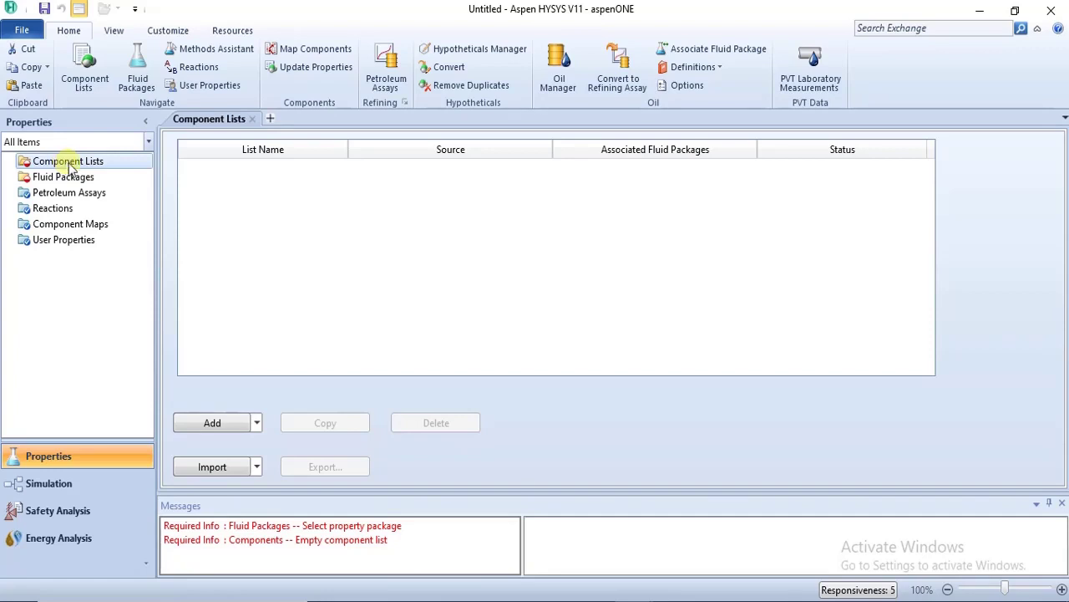
left_click(212, 423)
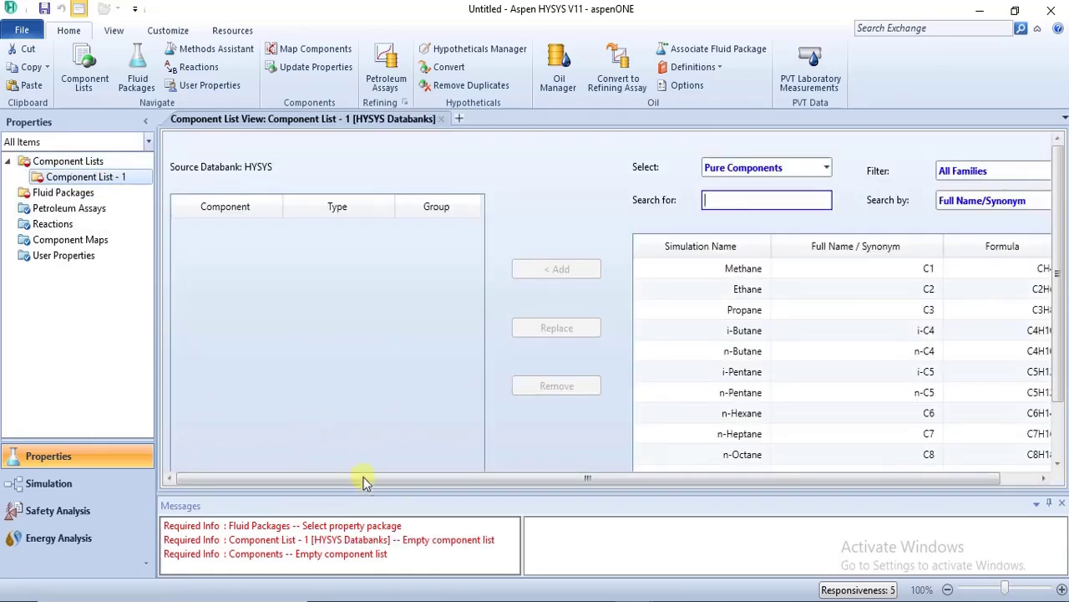
left_click_drag(365, 478, 405, 479)
left_click_drag(505, 512, 506, 512)
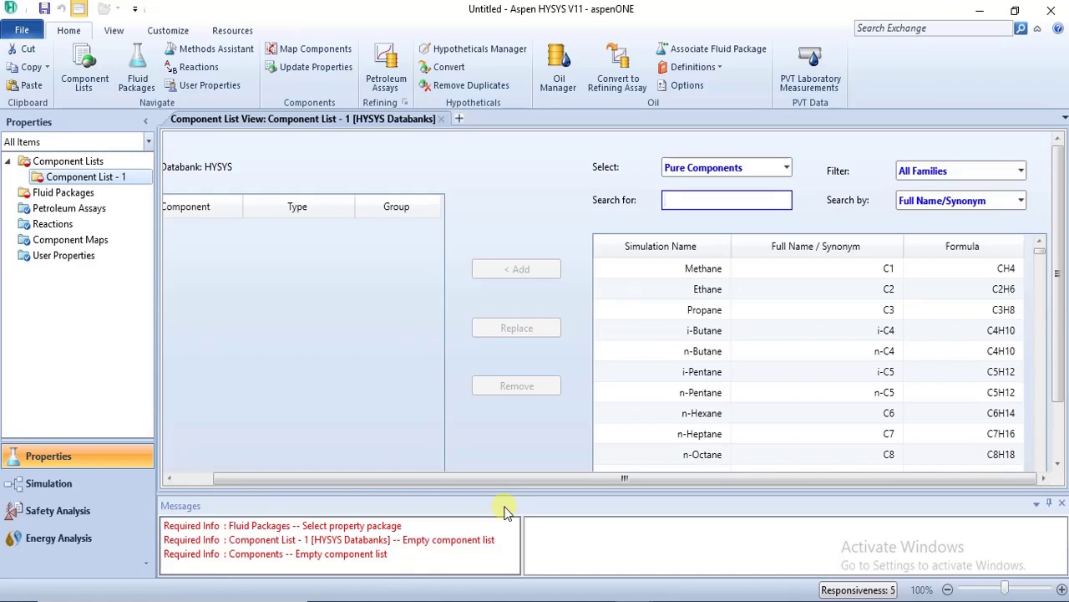
left_click(786, 168)
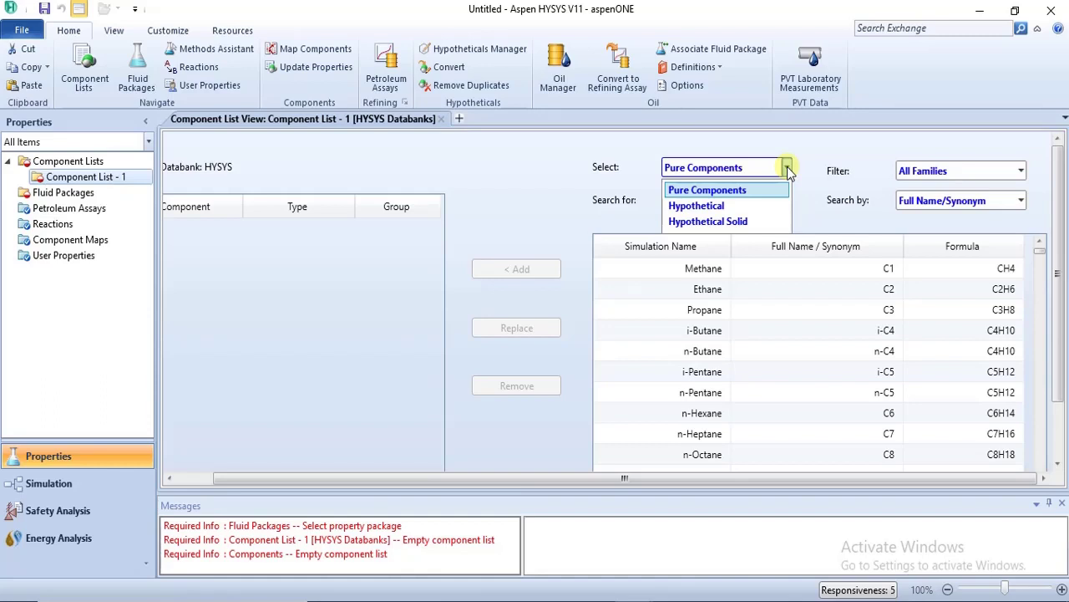
left_click(755, 206)
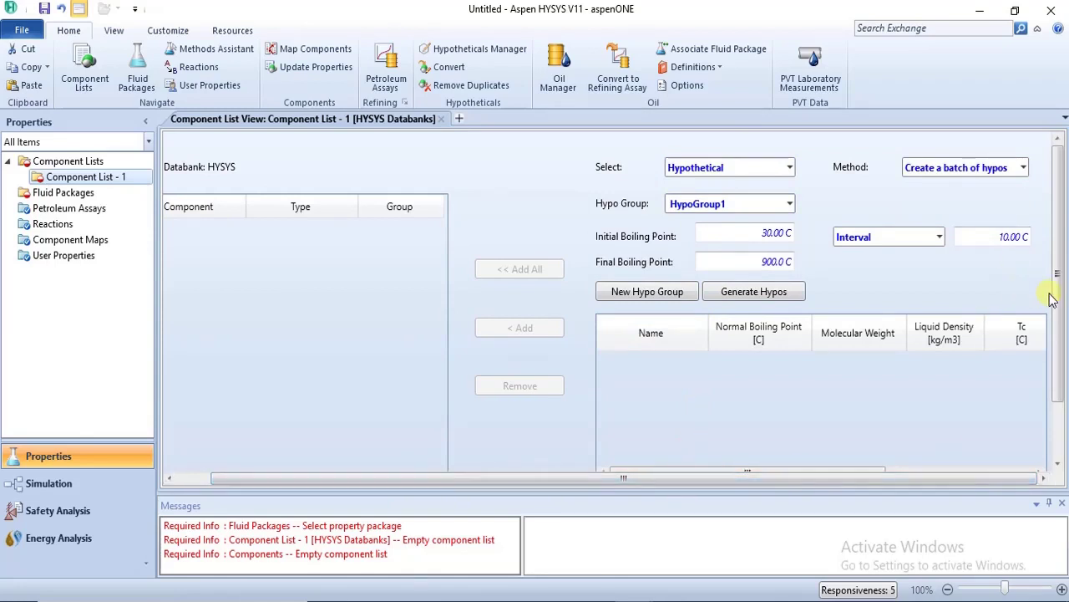
scroll(1058, 310, "down", 1)
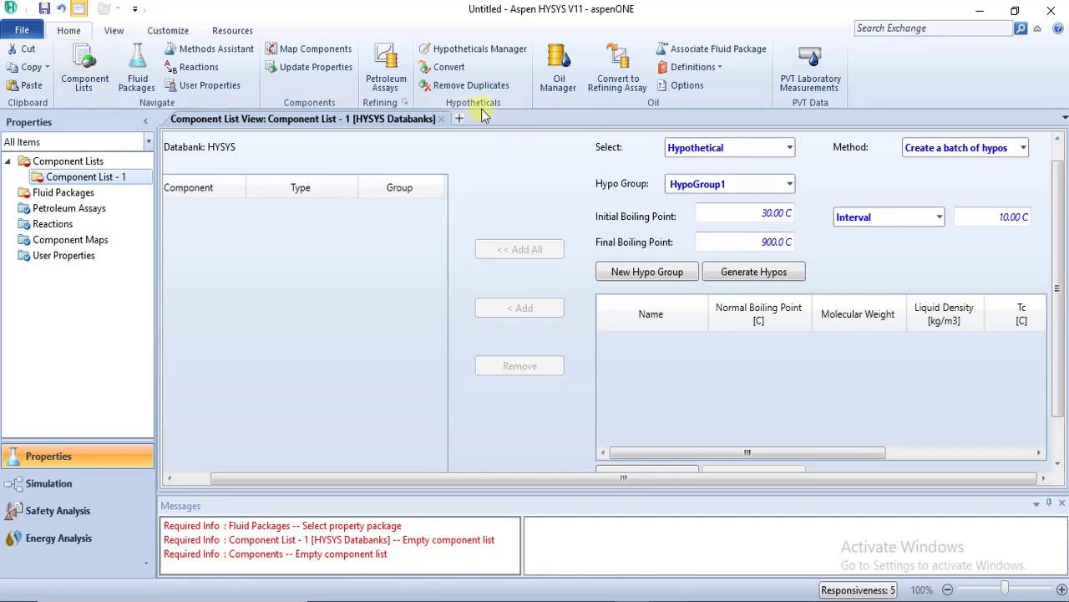
- Open the Hypotheticals Manager settings for HypoGroup1 and look through the available component classes
left_click(480, 50)
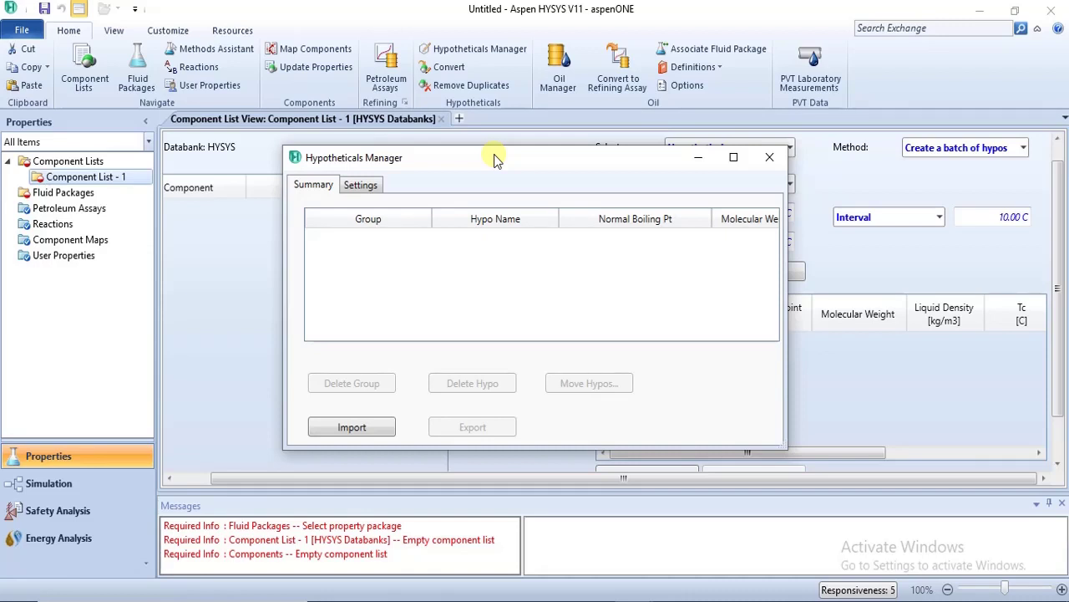
left_click(378, 184)
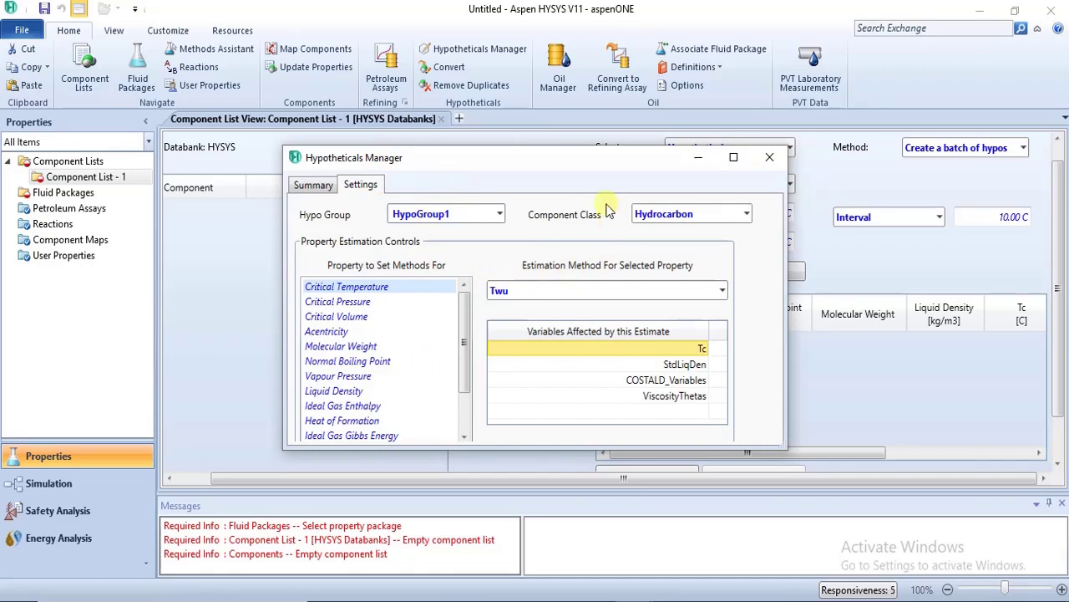
left_click(748, 214)
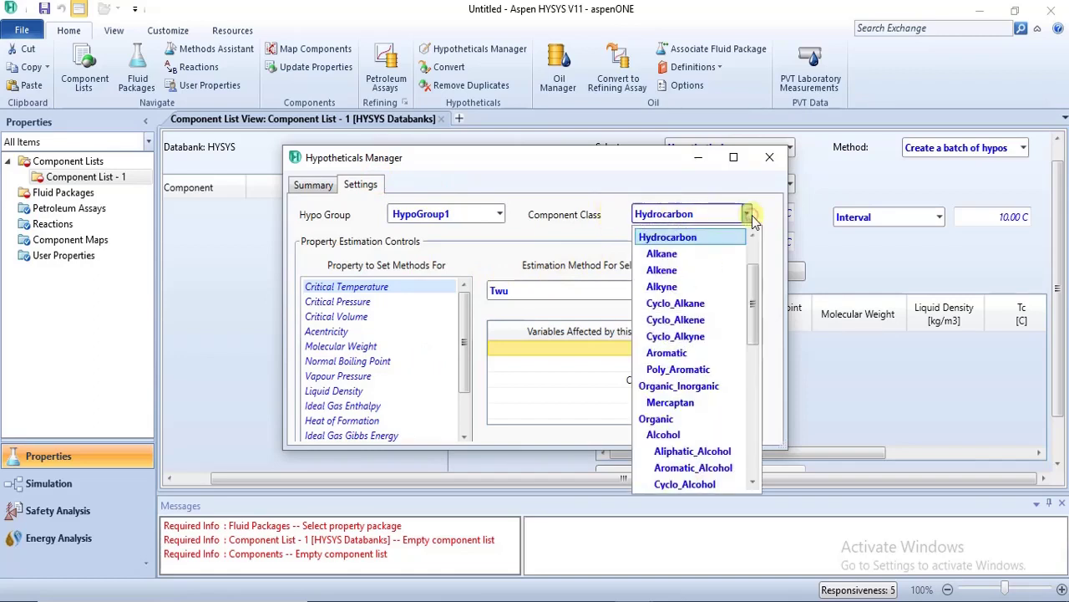
scroll(751, 256, "up", 2)
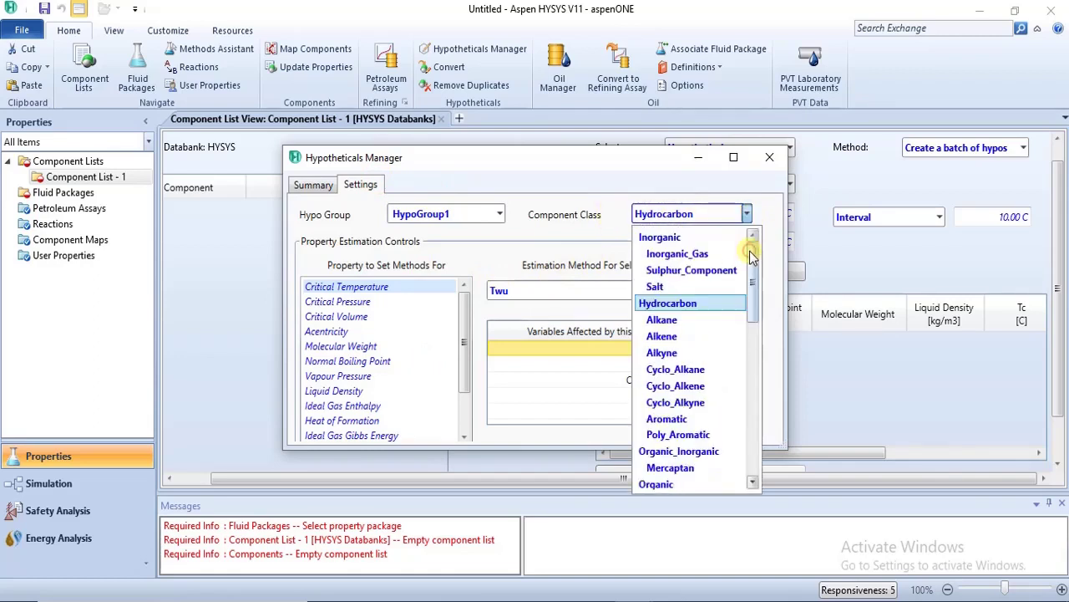
mouse_move(752, 269)
left_mouse_down()
mouse_move(762, 334)
mouse_move(758, 262)
mouse_move(757, 359)
mouse_move(774, 368)
mouse_move(760, 266)
left_mouse_up()
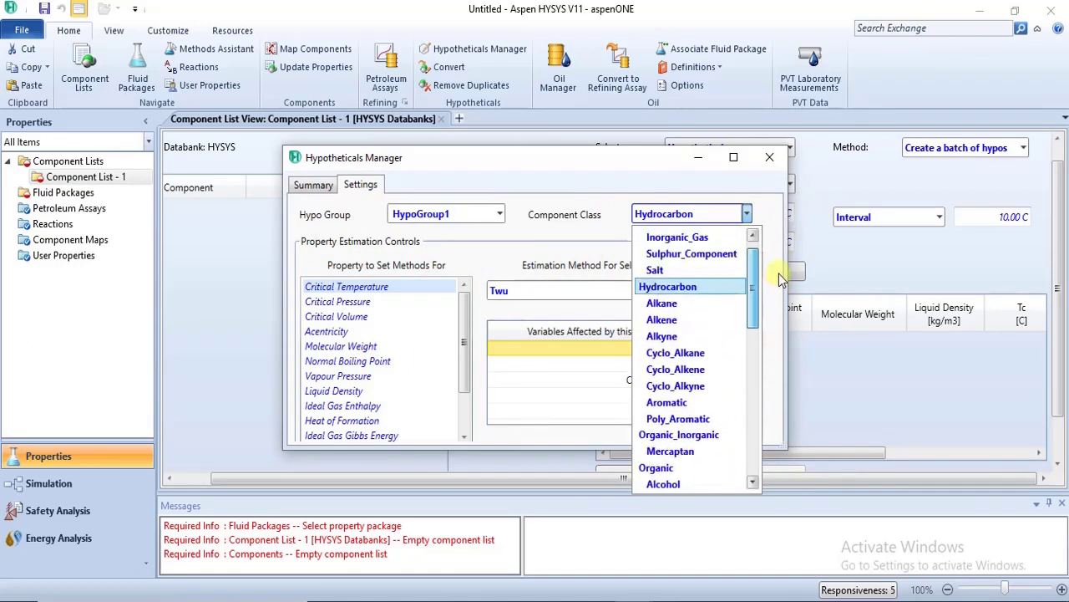
scroll(753, 282, "down", 2)
left_click(764, 380)
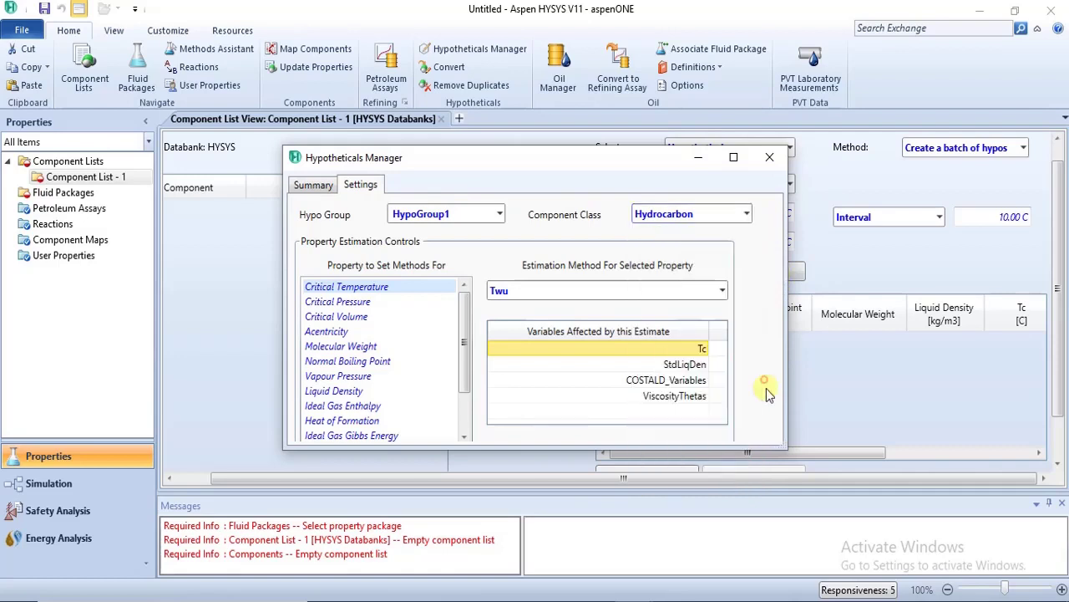
left_click(745, 214)
left_click_drag(755, 303, 763, 238)
left_click(763, 217)
- Review the critical temperature estimation methods and choose Twu
left_click(723, 292)
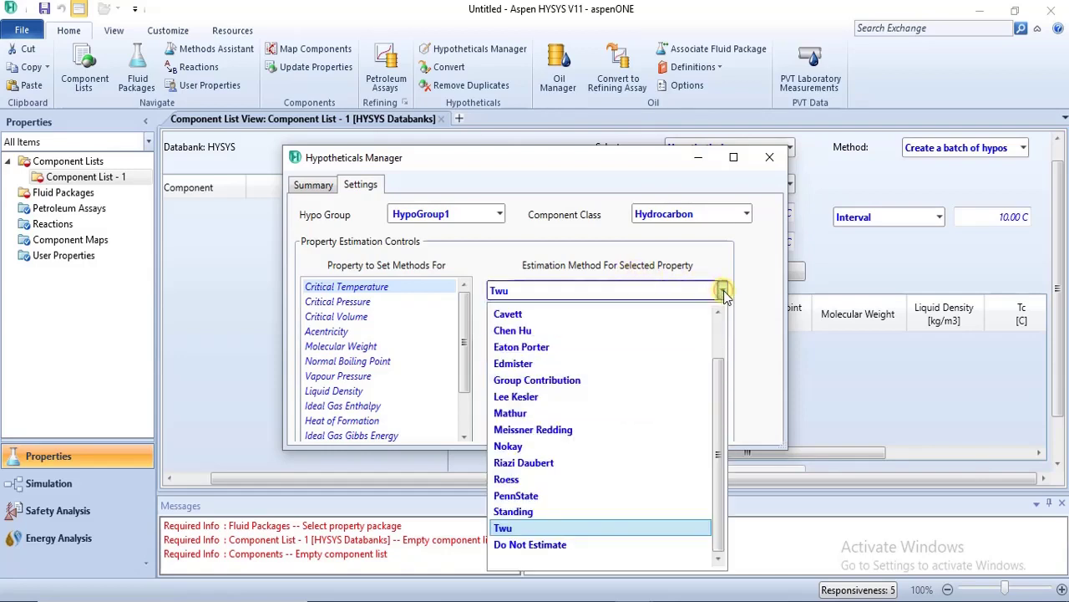
left_click(716, 330)
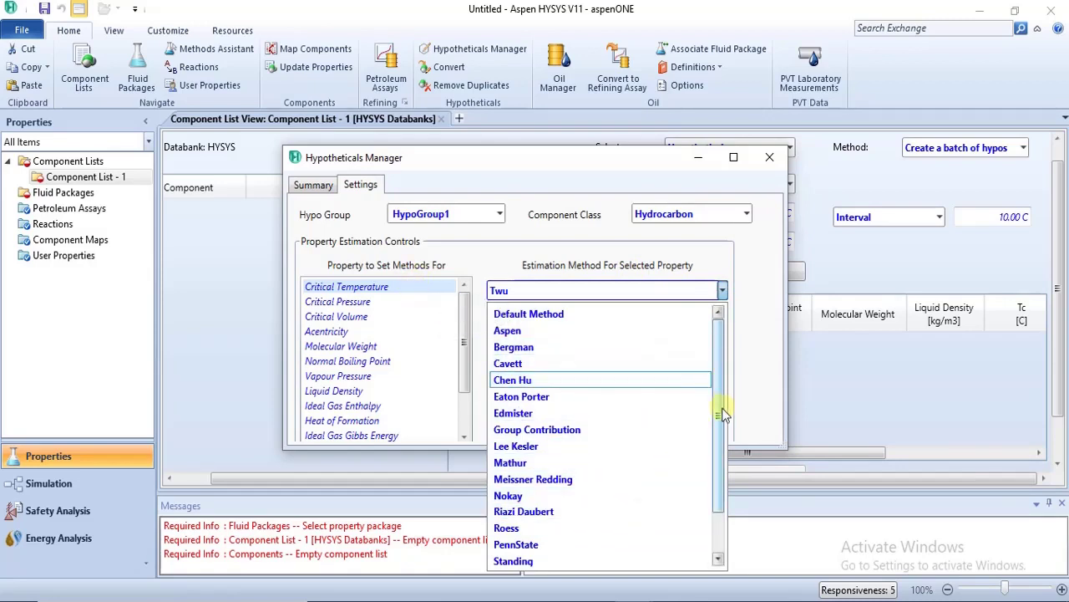
scroll(722, 408, "down", 1)
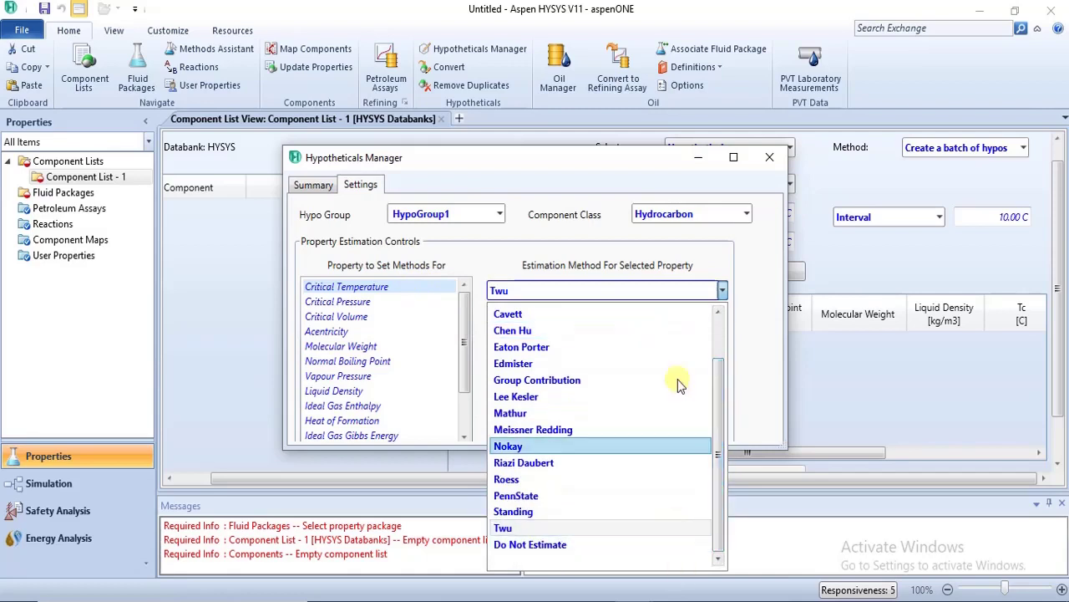
left_click(673, 529)
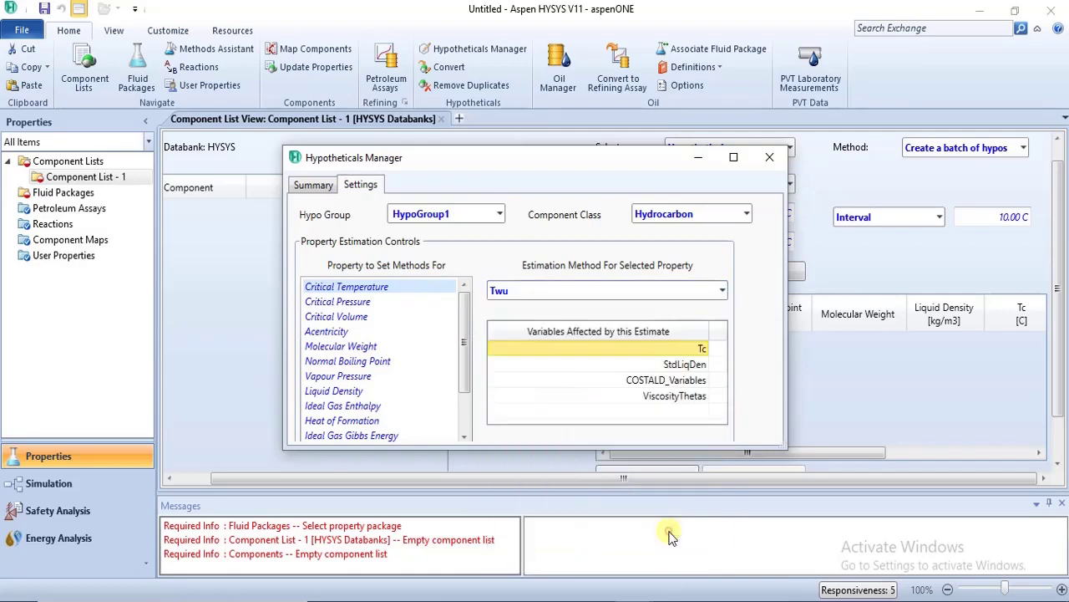
- Examine the estimation methods for the other properties, including normal boiling point and vapour pressure, and close the Hypotheticals Manager
left_click(401, 306)
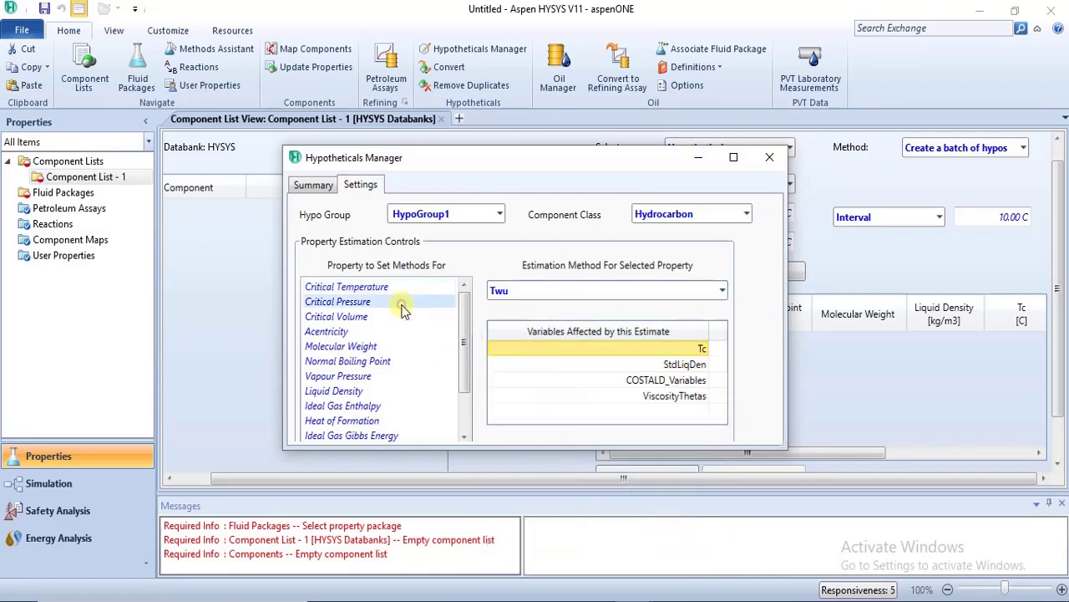
left_click(367, 318)
left_click(352, 334)
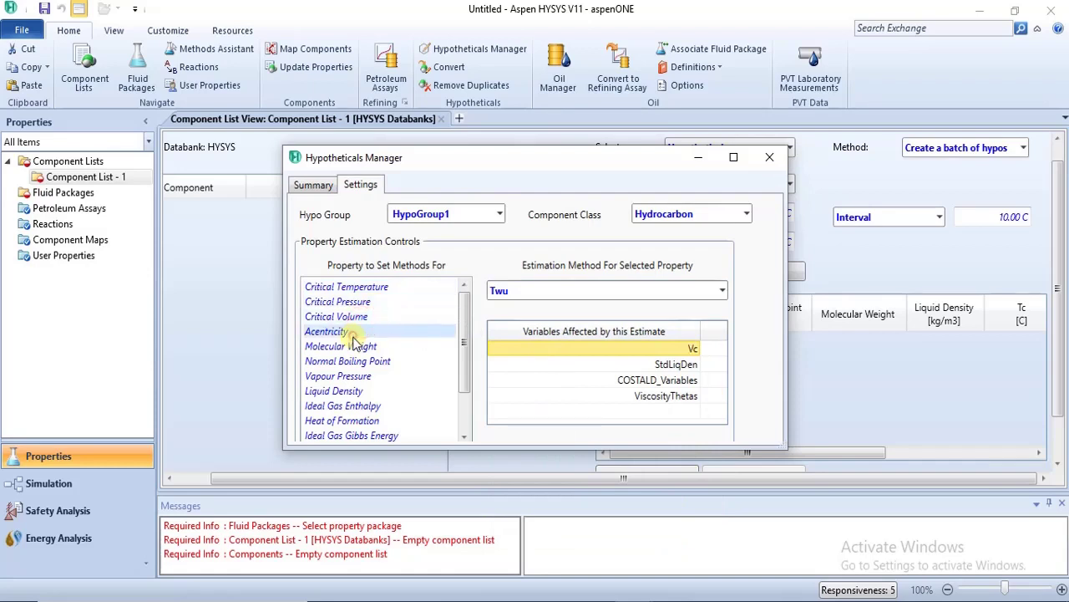
left_click(354, 360)
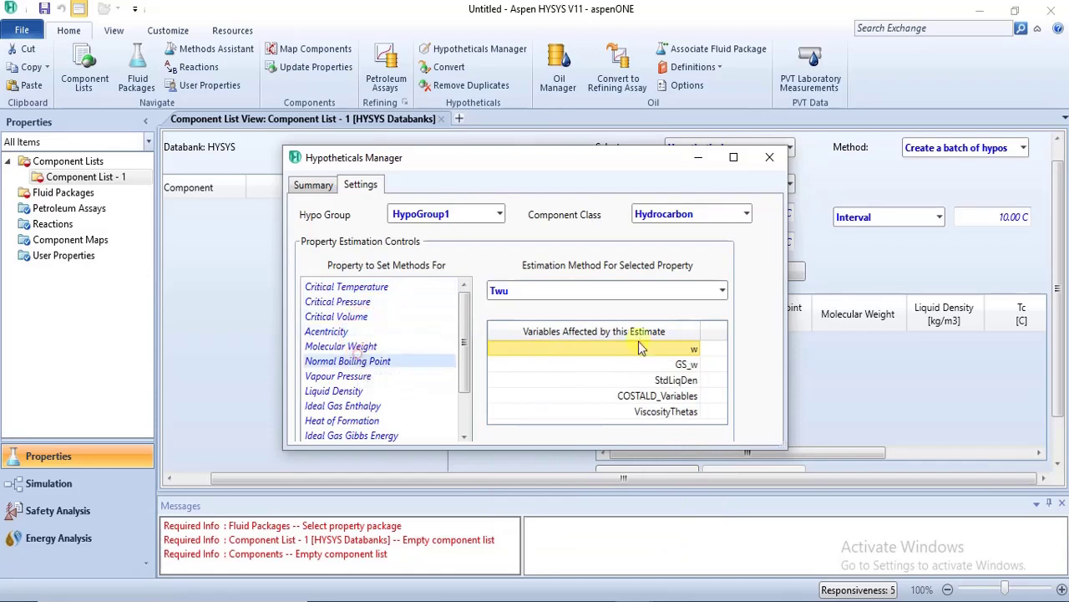
left_click(722, 290)
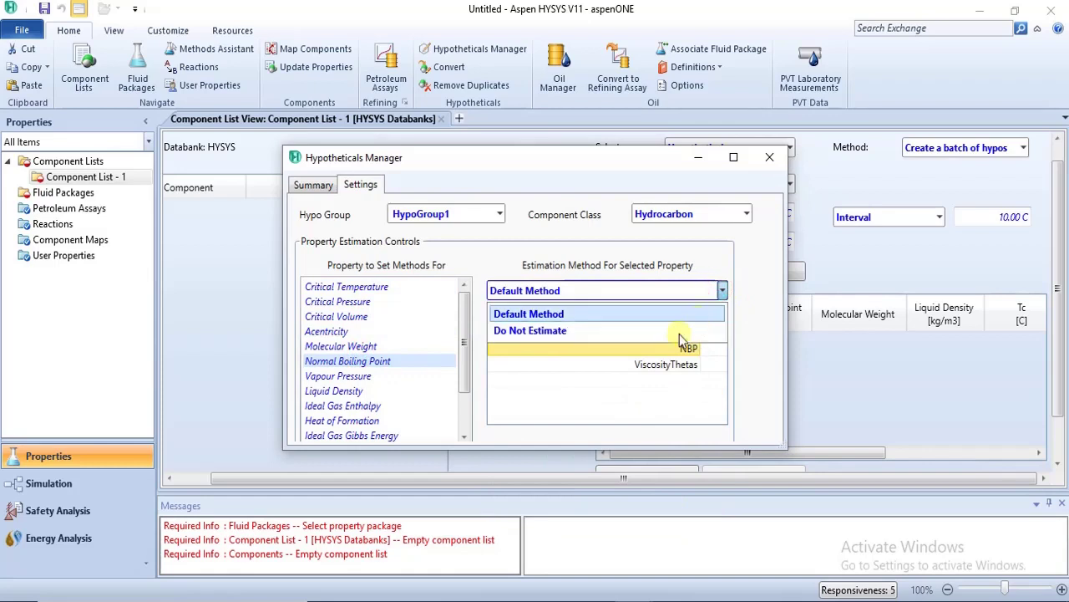
left_click(370, 361)
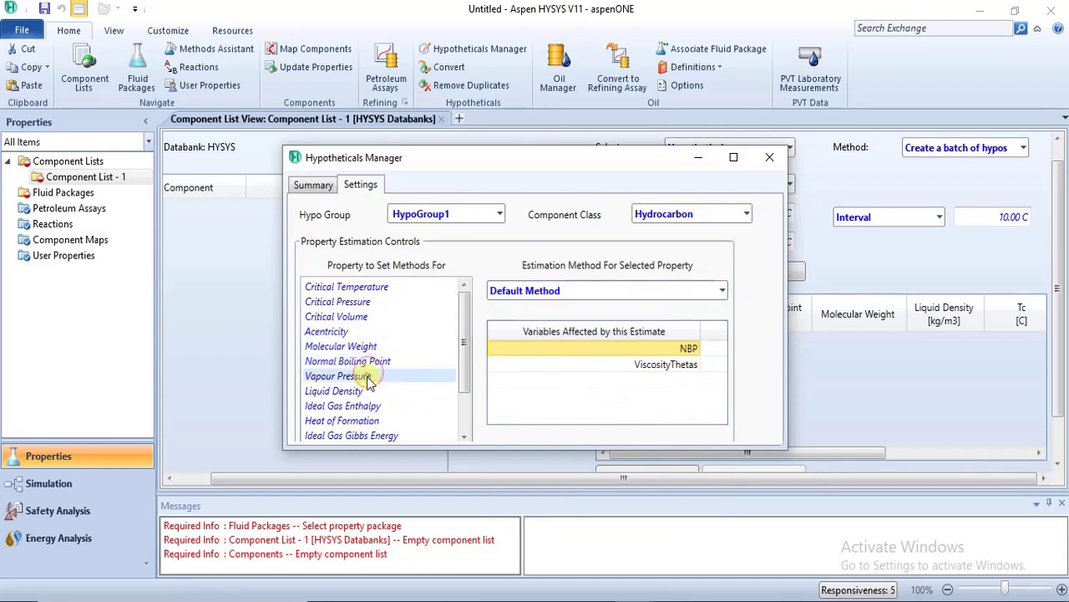
left_click(368, 377)
left_click(722, 291)
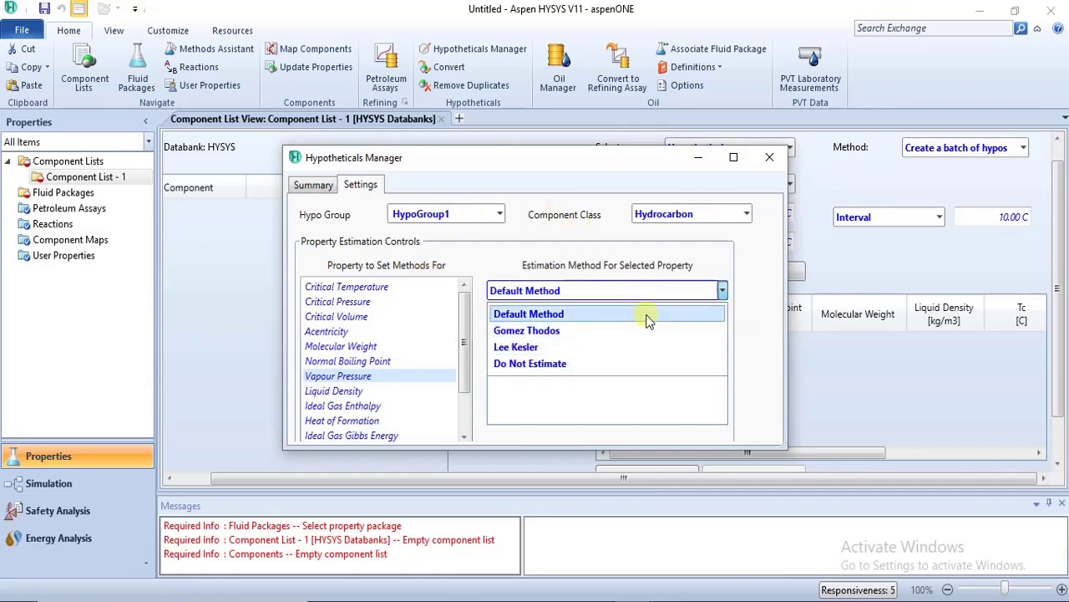
left_click(733, 278)
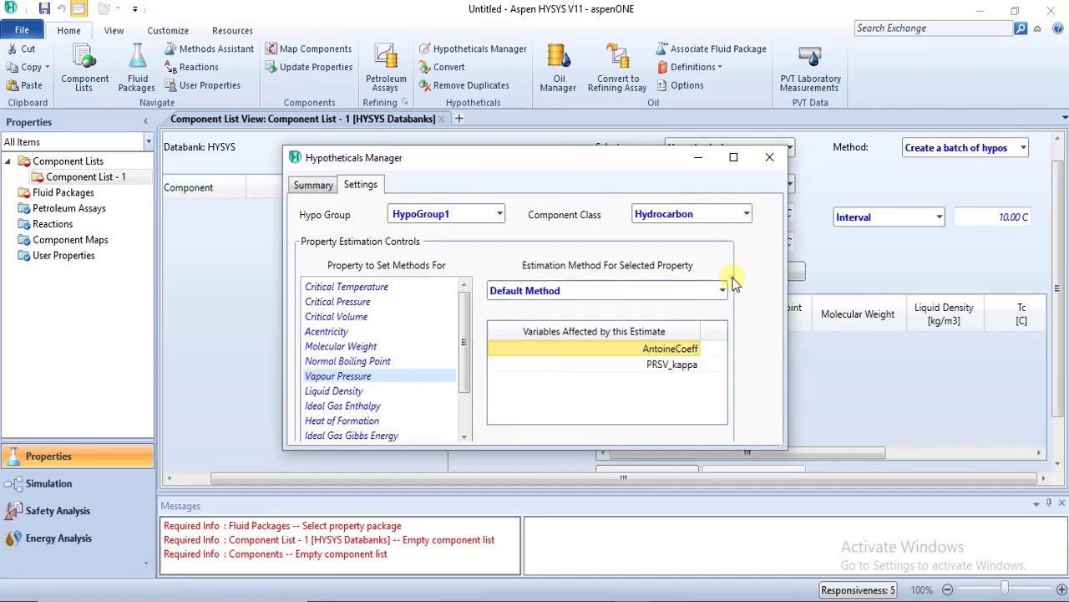
left_click(770, 159)
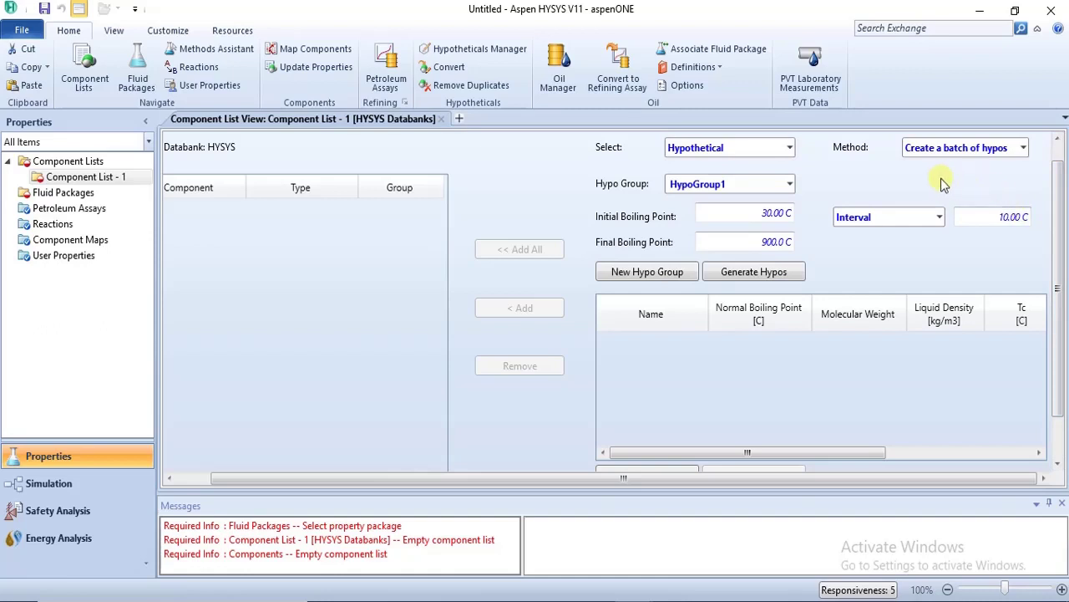
- Check the available hypo creation methods and the choices for dividing the boiling point range
left_click(1022, 149)
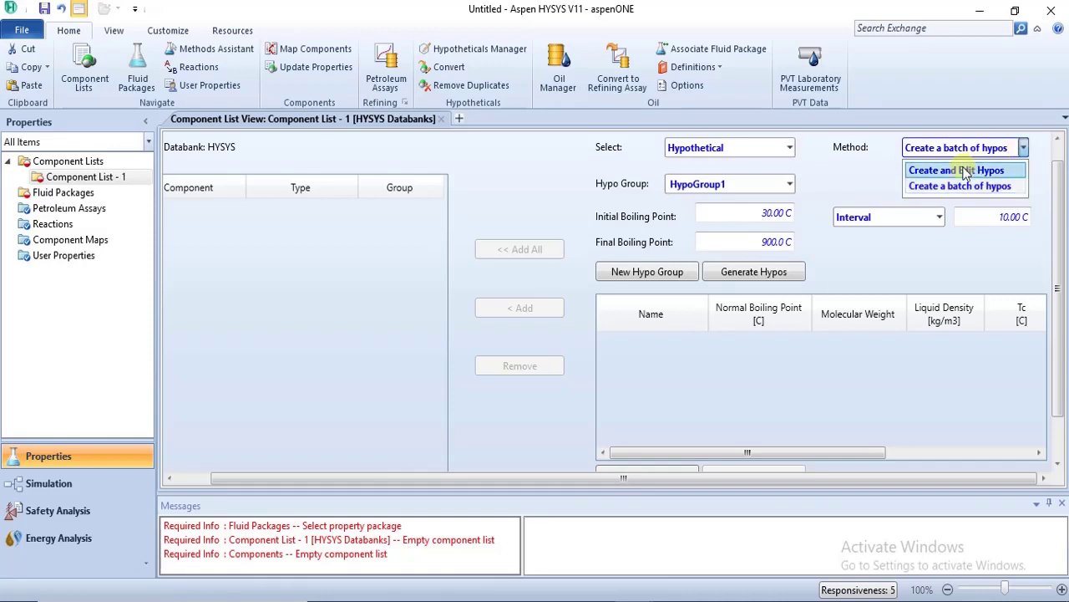
left_click(1035, 165)
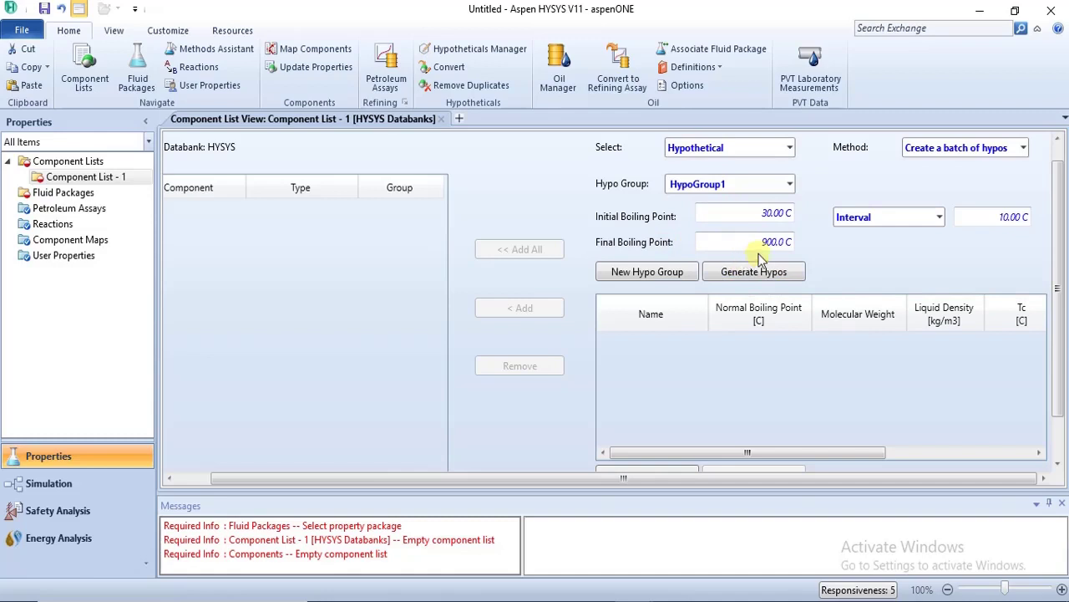
left_click(940, 219)
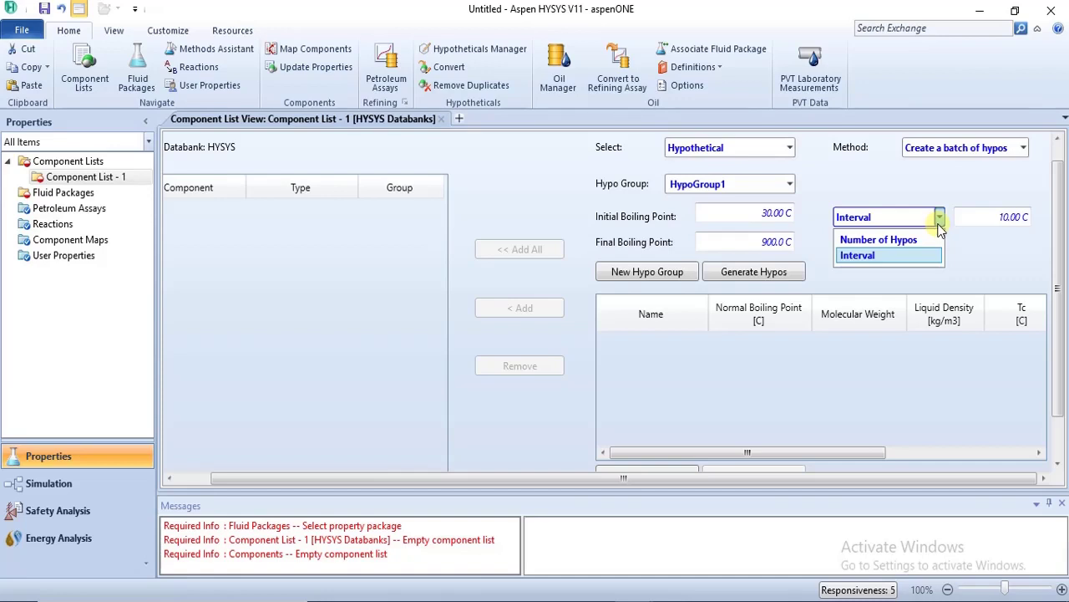
left_click(939, 218)
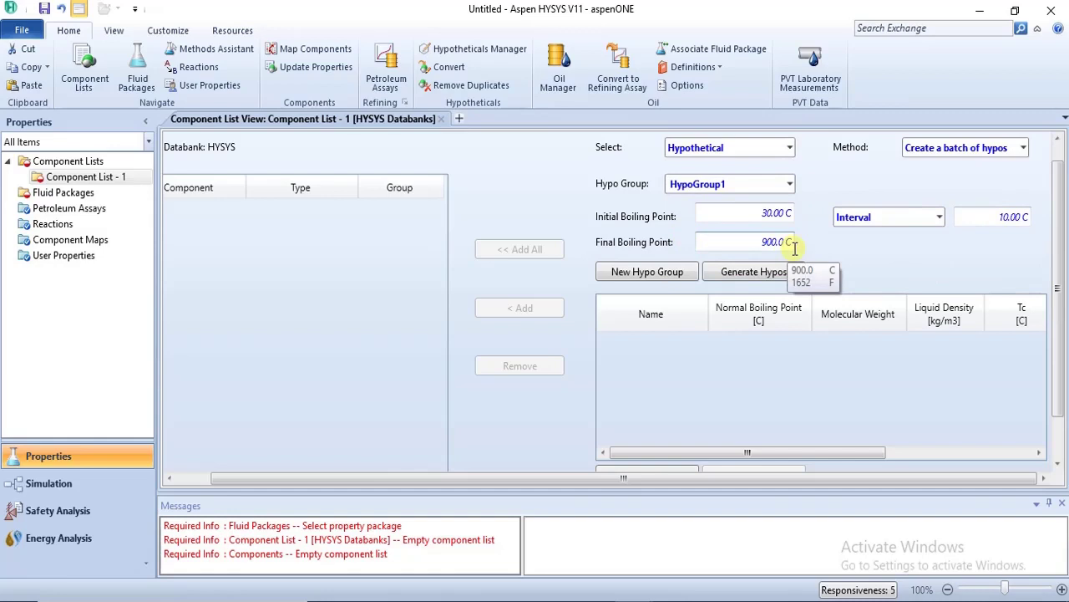
- Set the initial boiling point to 30 °C and generate the batch of hypos up to 900 °C at 10 °C intervals
left_click(773, 210)
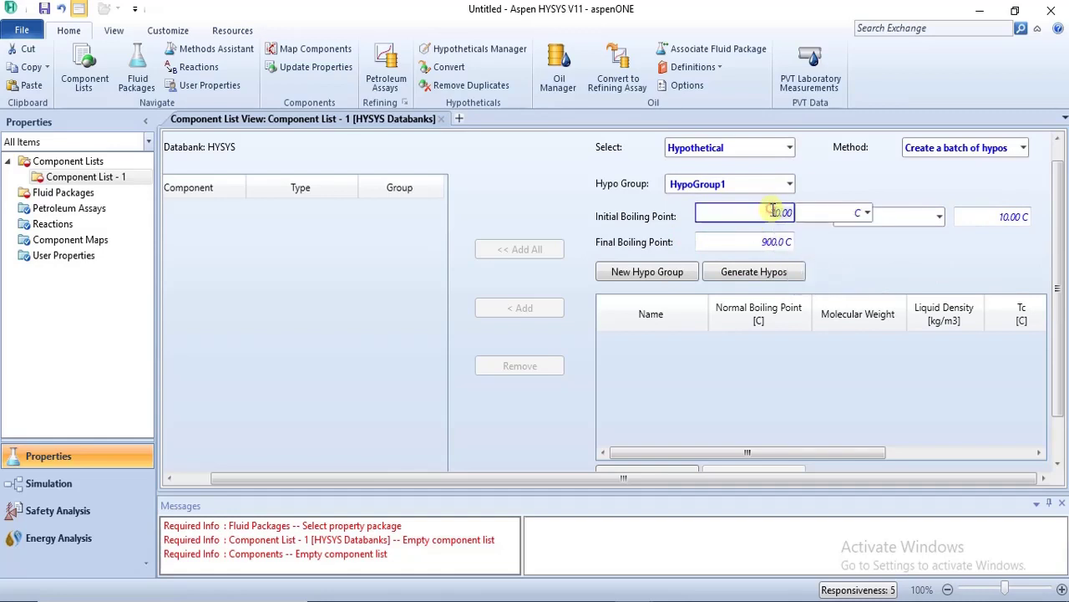
type("30")
key("Tab")
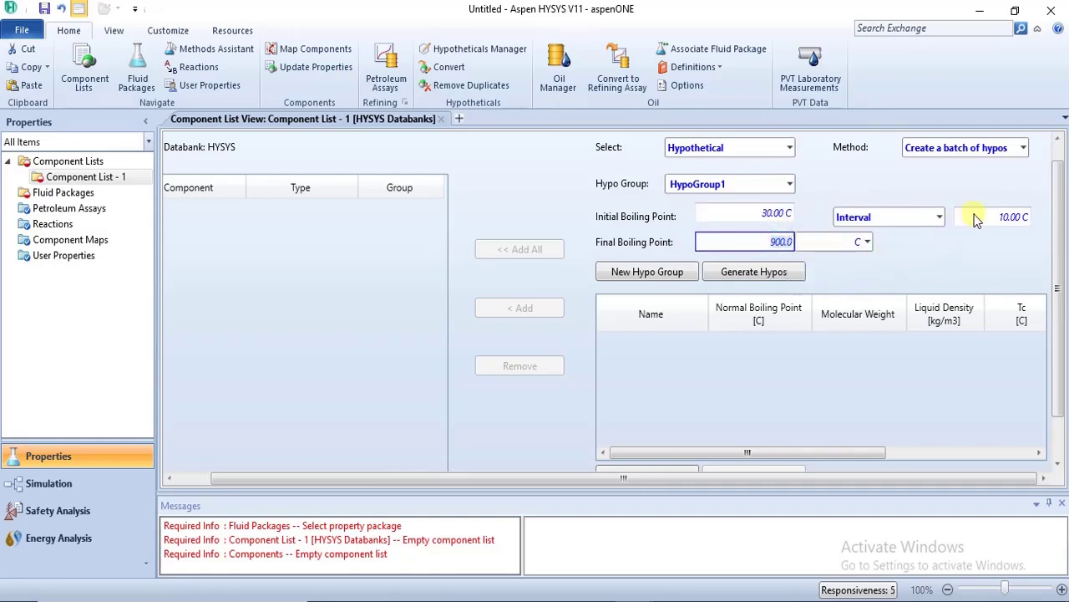
left_click(975, 218)
left_click(911, 278)
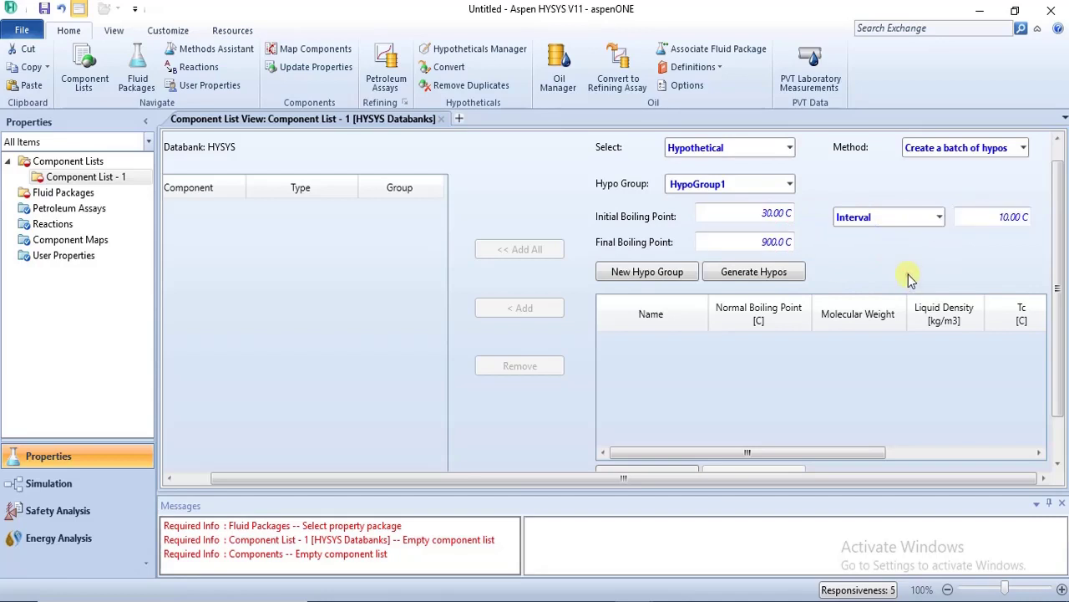
left_click(741, 279)
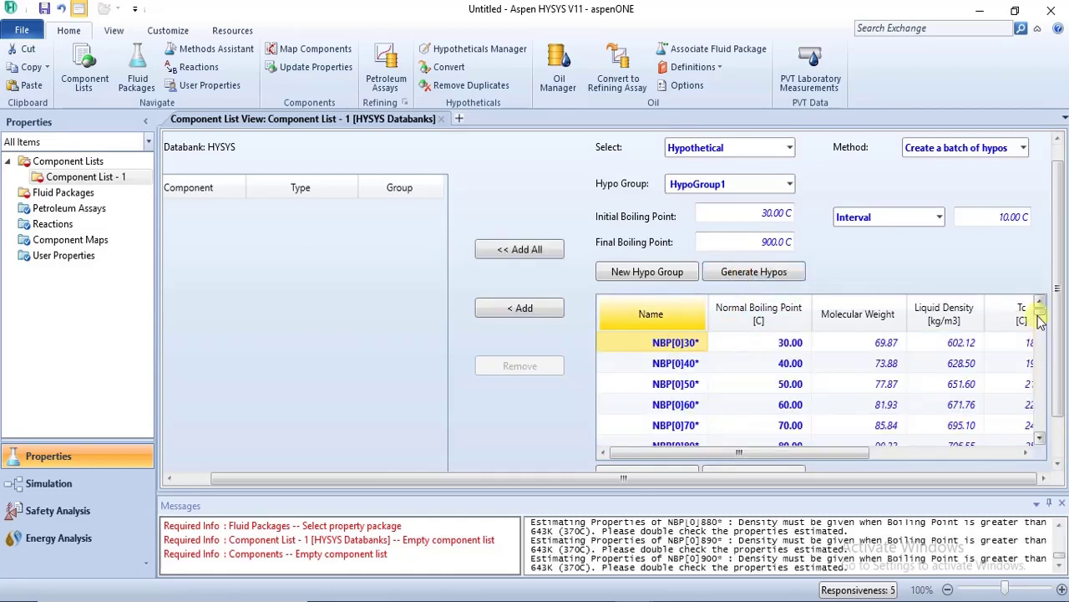
left_click_drag(1040, 322, 1042, 407)
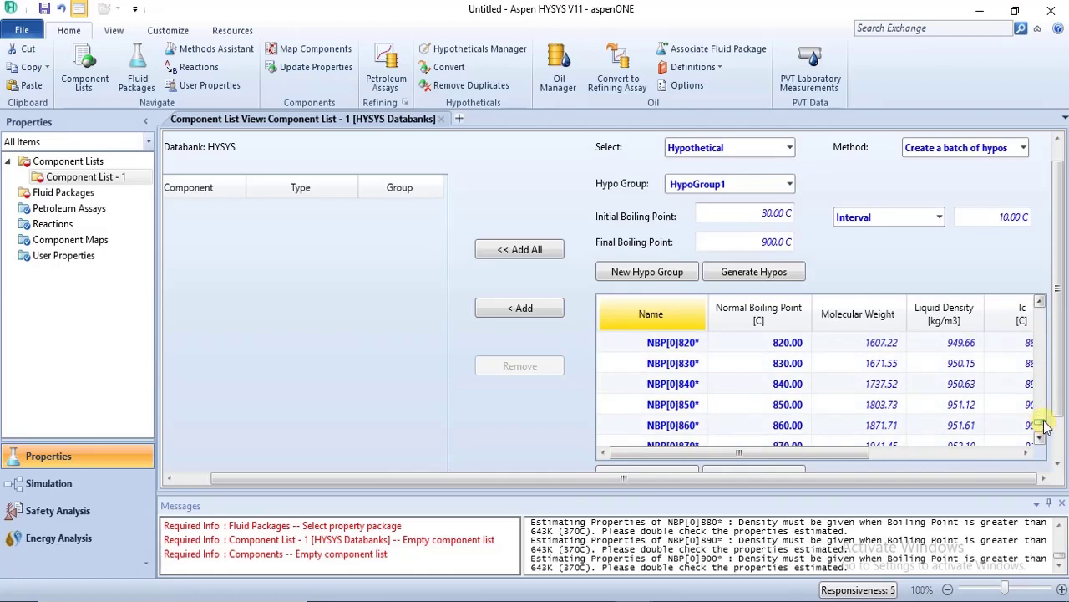
left_click_drag(1045, 426, 1056, 316)
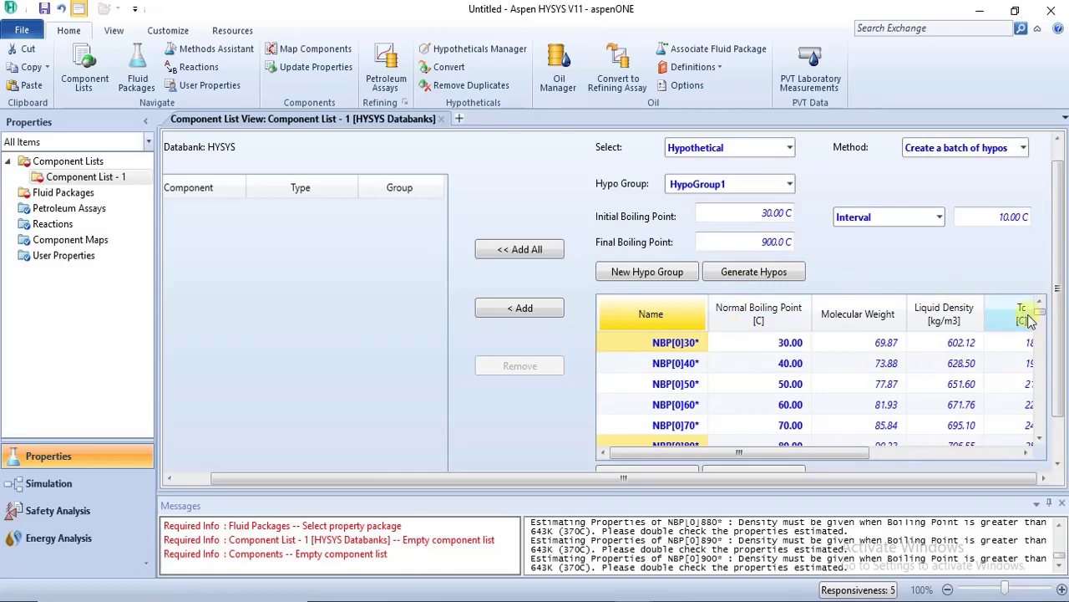
left_click_drag(1040, 311, 1061, 276)
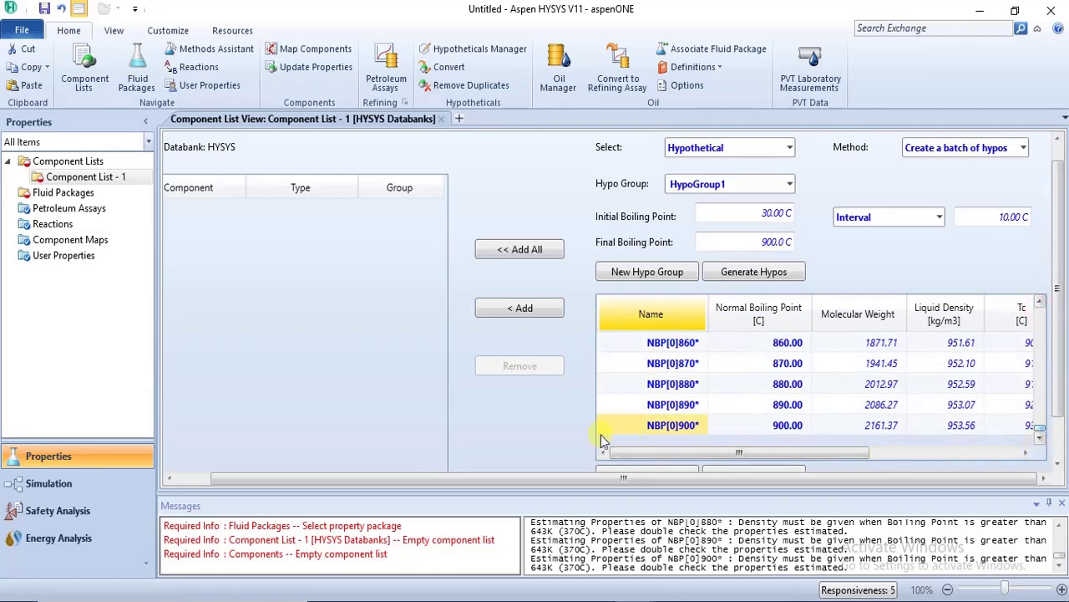
- Look through the generated hypos and inspect the identification details of the 30 °C component, NBP[0]30*
left_click(631, 426)
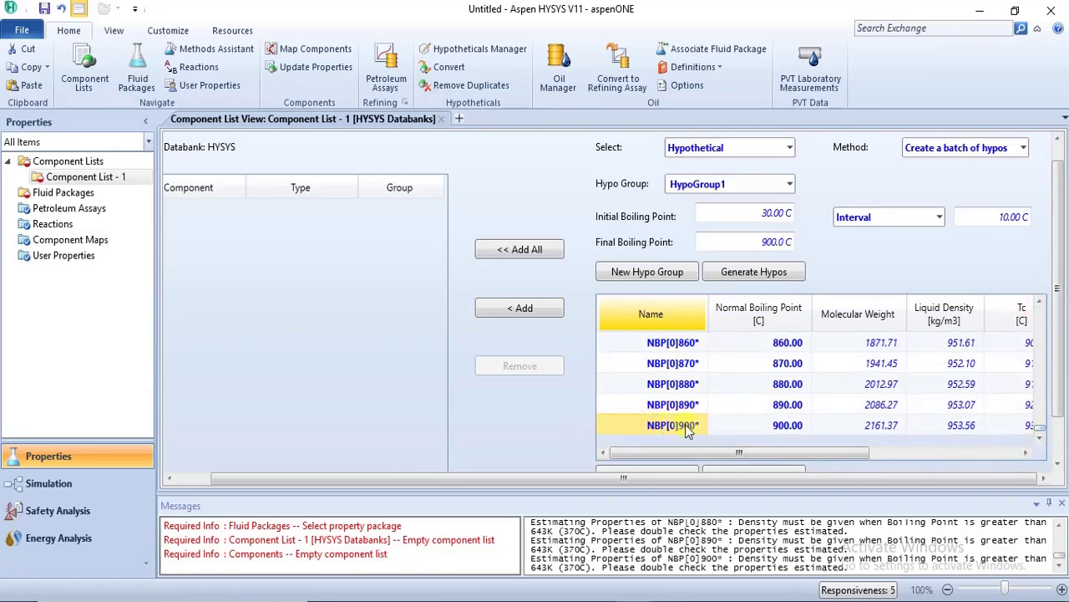
scroll(1040, 434, "up", 20)
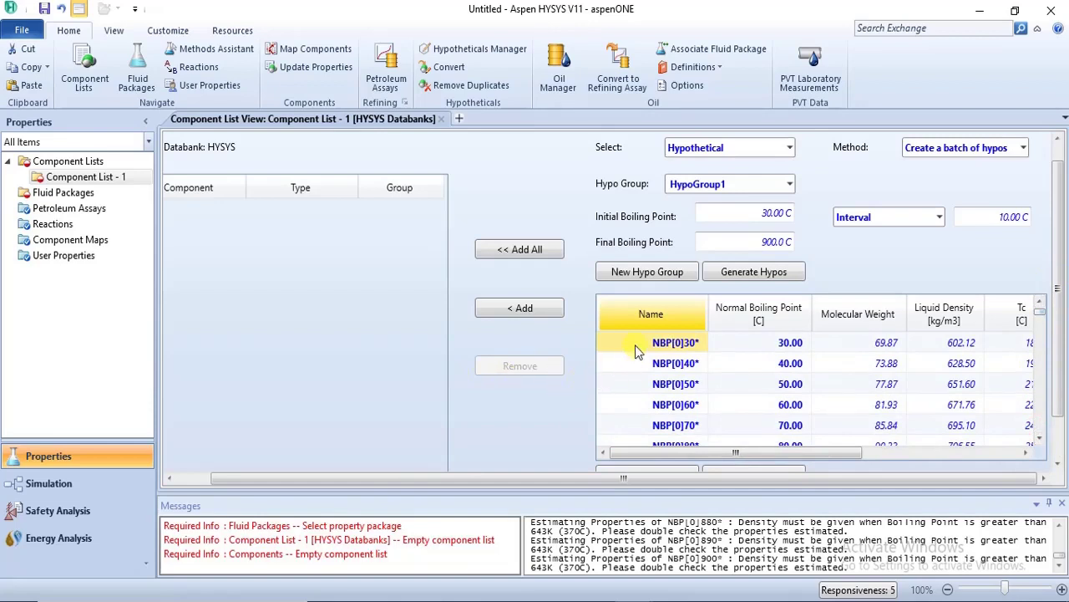
double_click(635, 351)
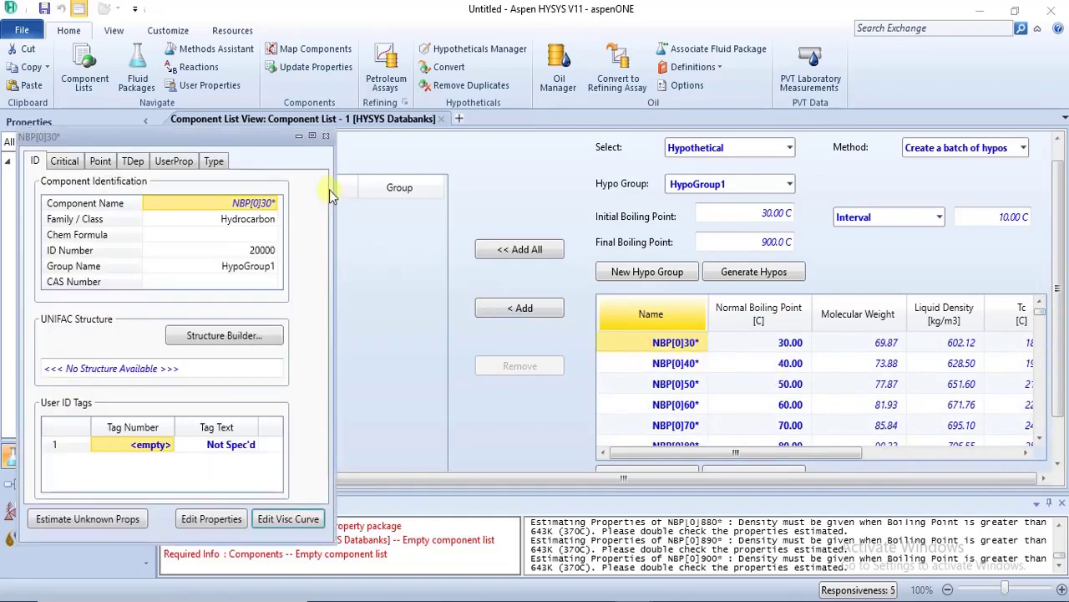
left_click(326, 135)
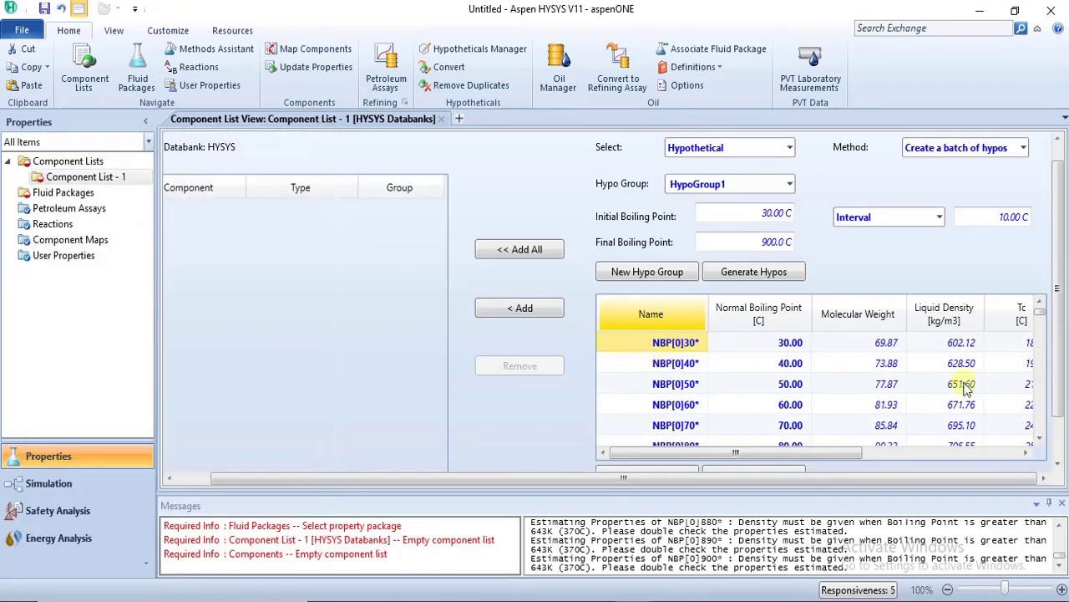
- Add all generated hypos, from NBP[0]30* to NBP[0]900*, to Component List - 1
left_click_drag(1041, 316, 1043, 430)
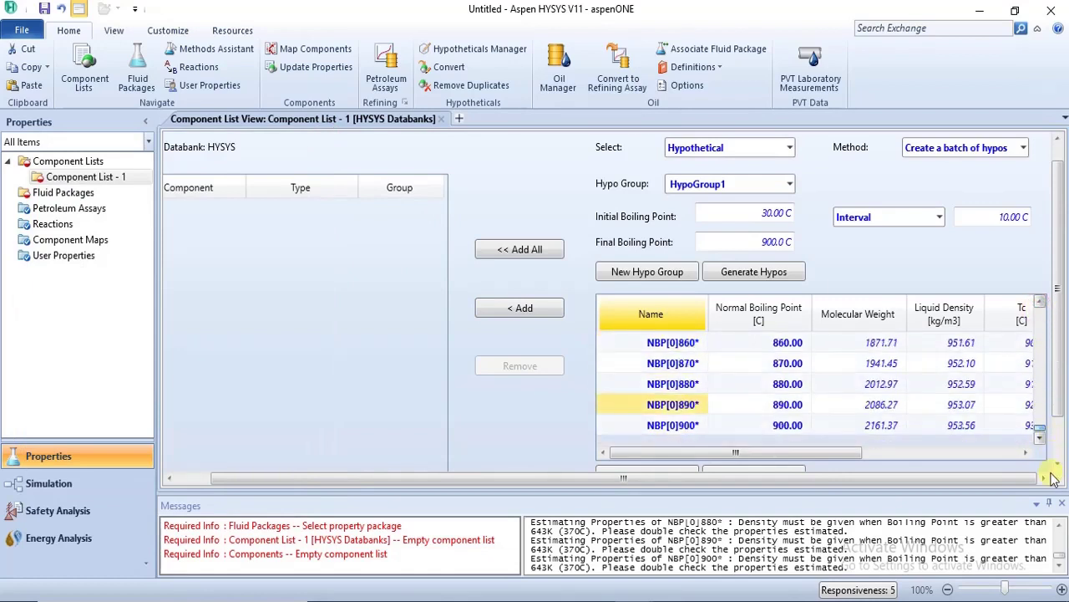
left_click(684, 382)
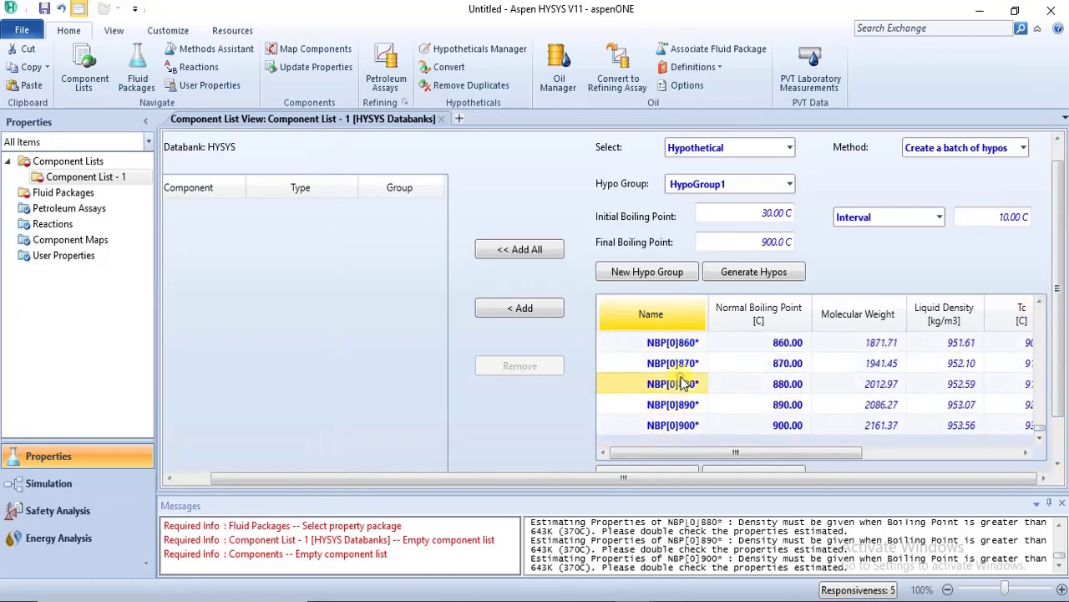
left_click(683, 426)
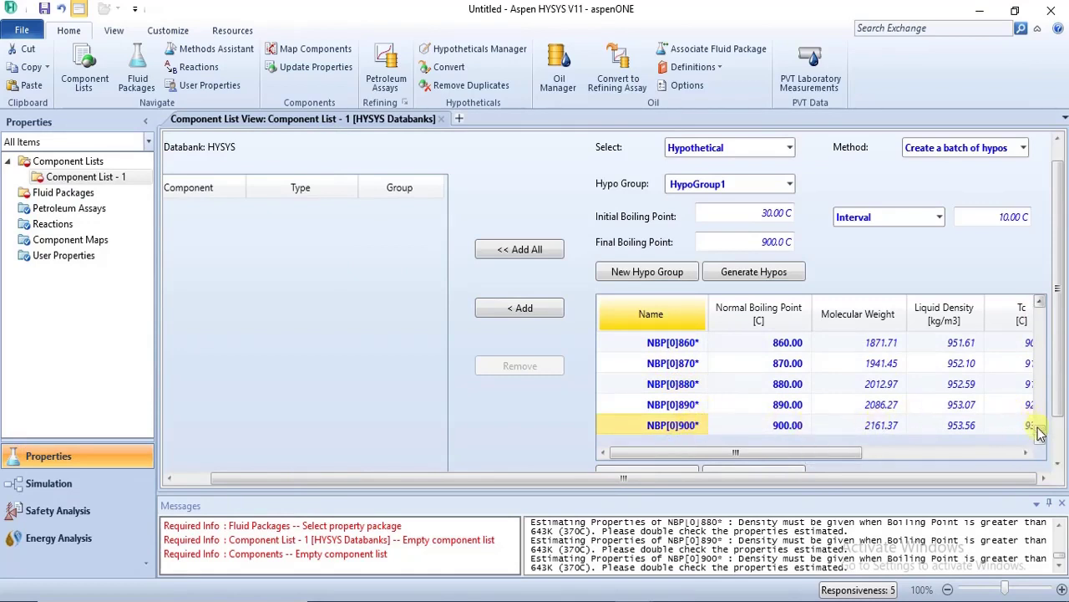
scroll(1039, 422, "up", 20)
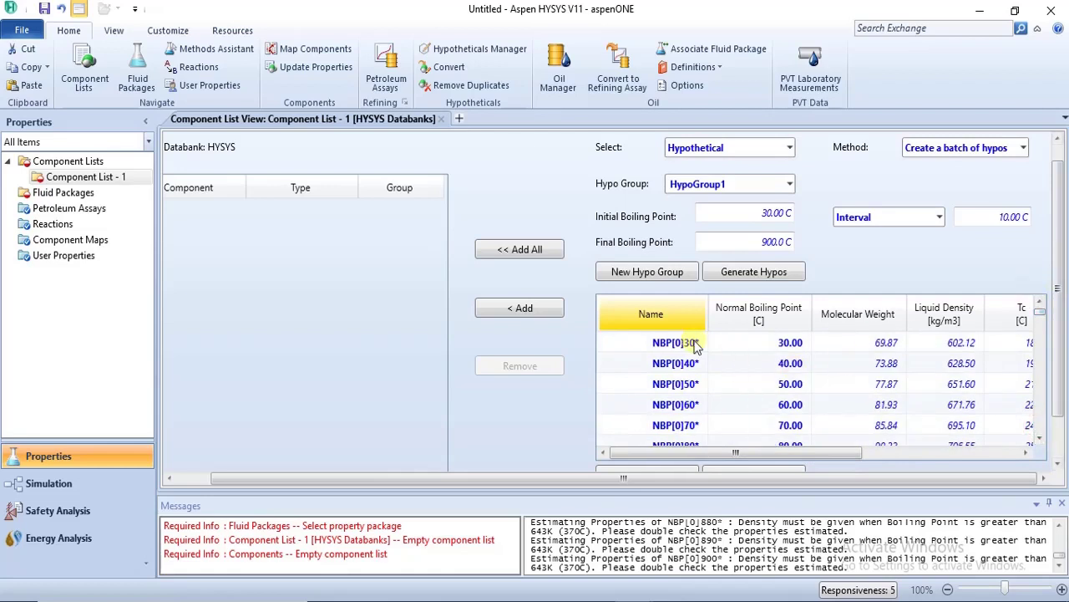
left_click(696, 344)
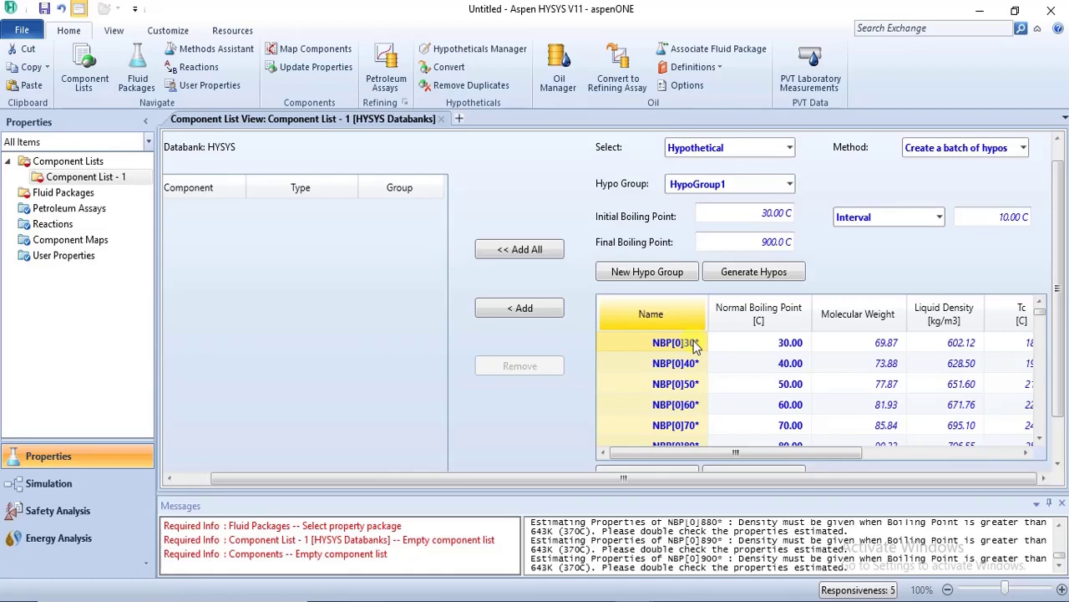
left_click(537, 317)
left_click(537, 318)
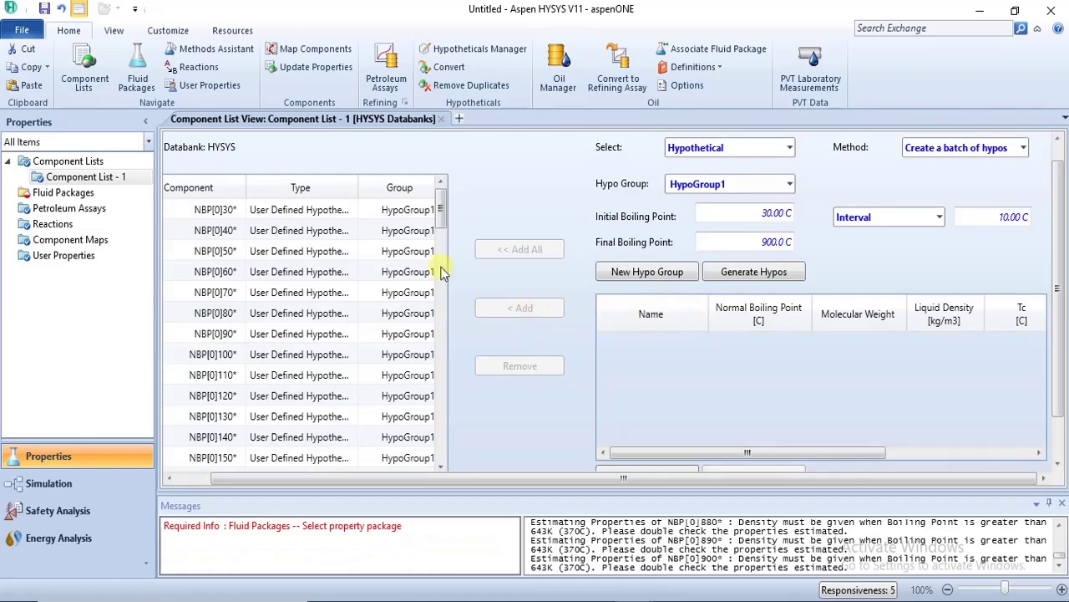
mouse_move(441, 209)
left_mouse_down()
mouse_move(441, 448)
mouse_move(441, 208)
left_mouse_up()
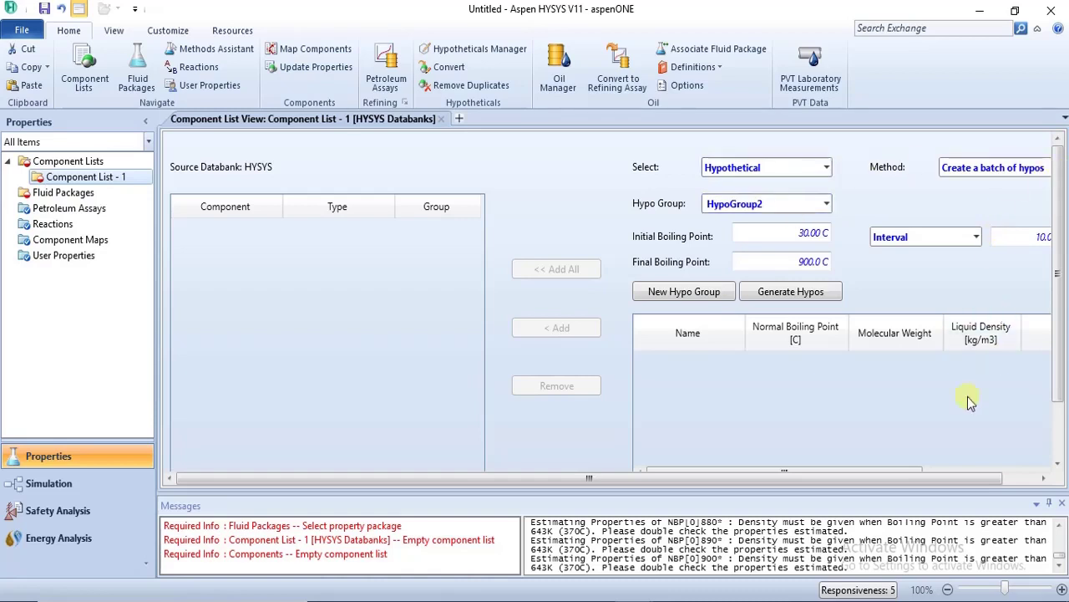
- Change the method for HypoGroup2 to Create and Edit Hypos
left_click_drag(919, 476, 1002, 477)
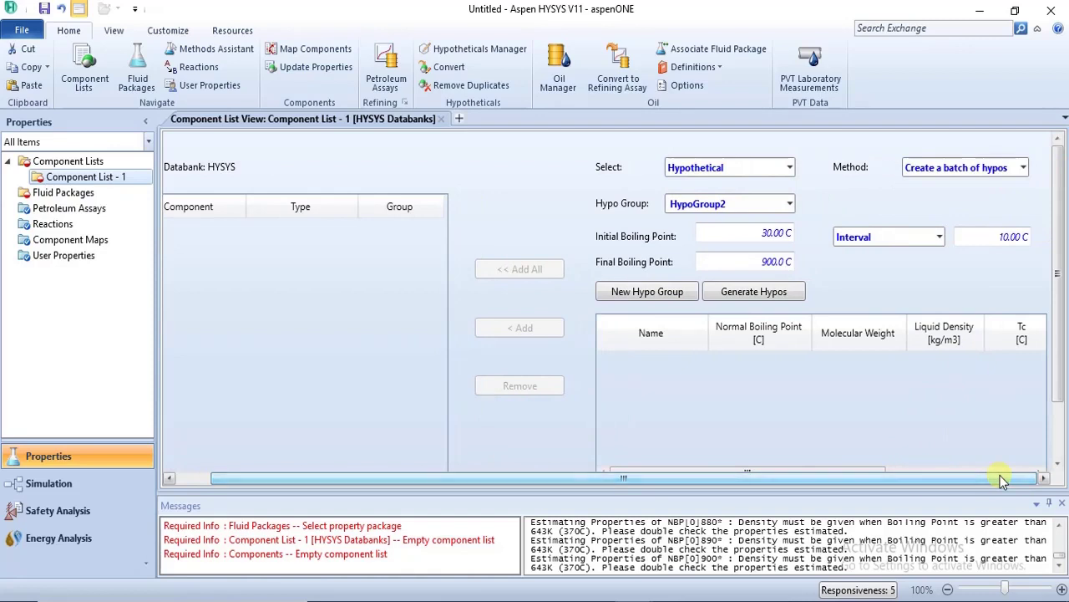
left_click(1023, 167)
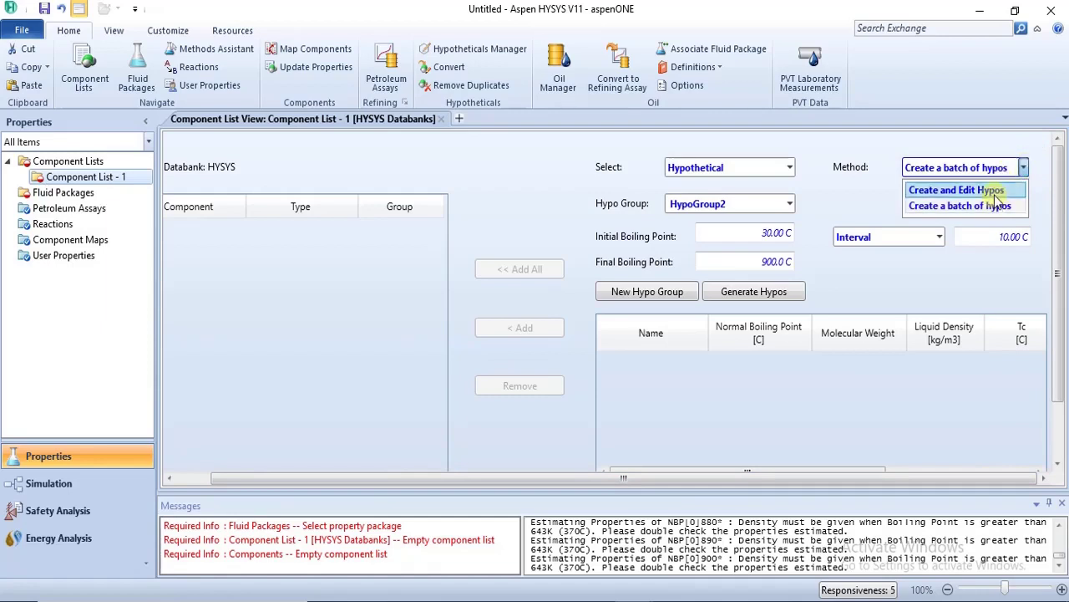
left_click(994, 192)
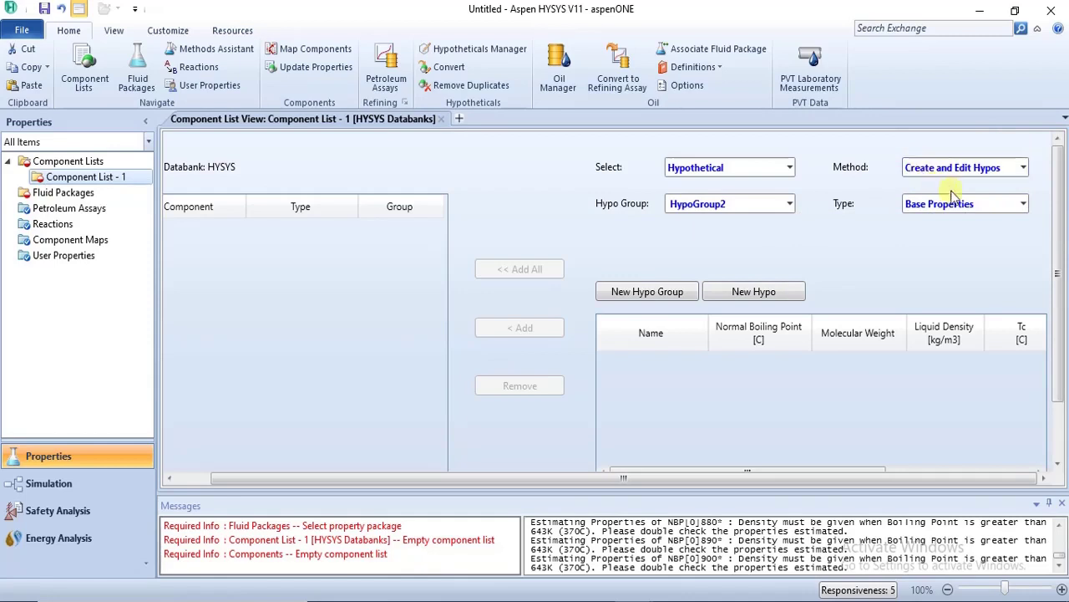
- Compare the property columns of the Vapour Pressure and Base Properties types, ending on Base Properties
left_click(1021, 201)
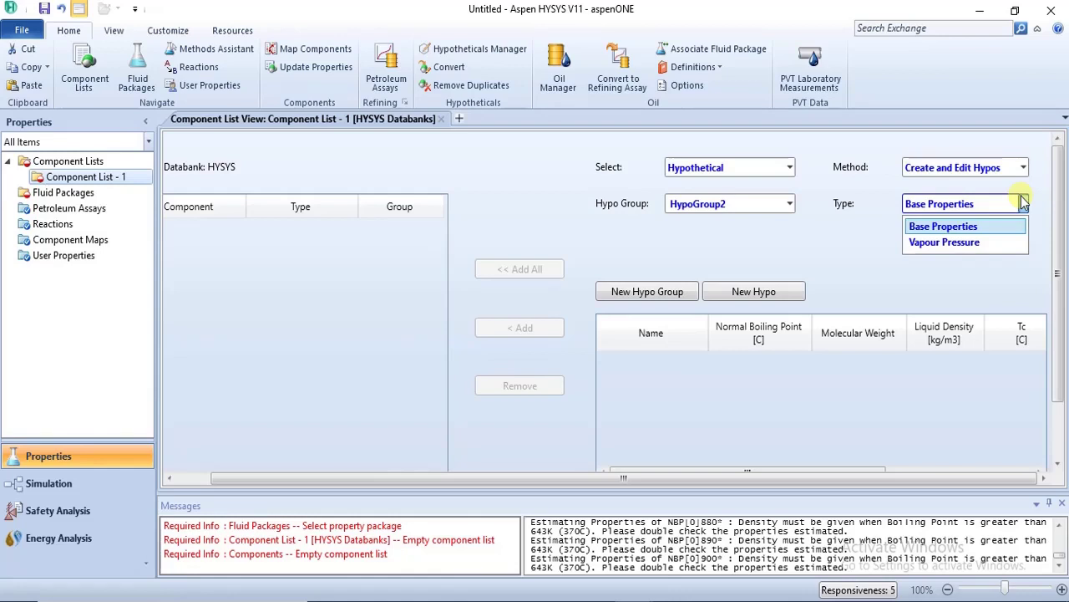
left_click(999, 241)
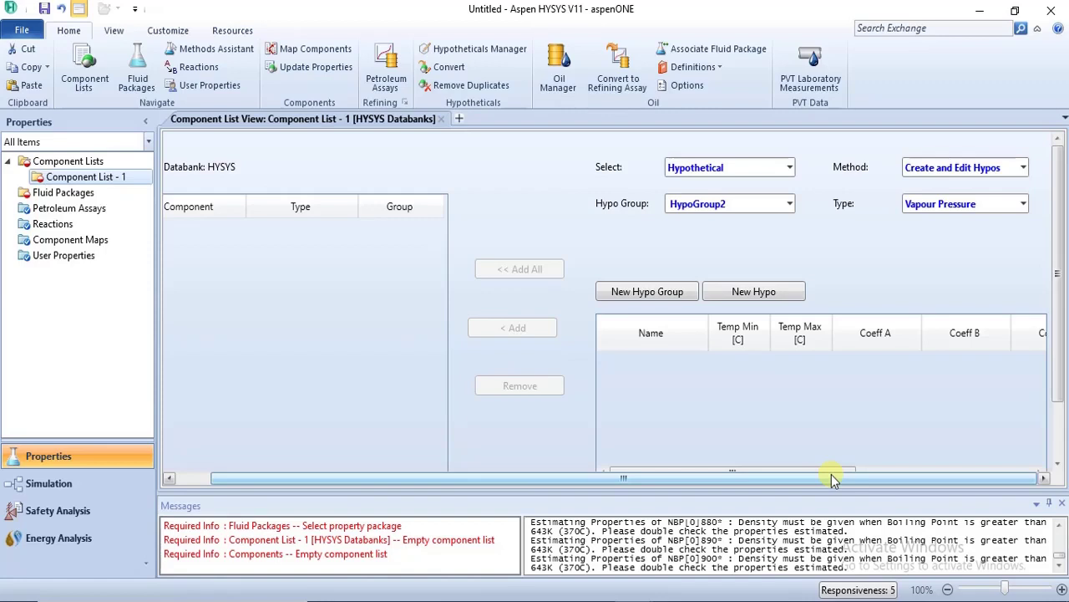
left_click(1023, 207)
left_click(1013, 227)
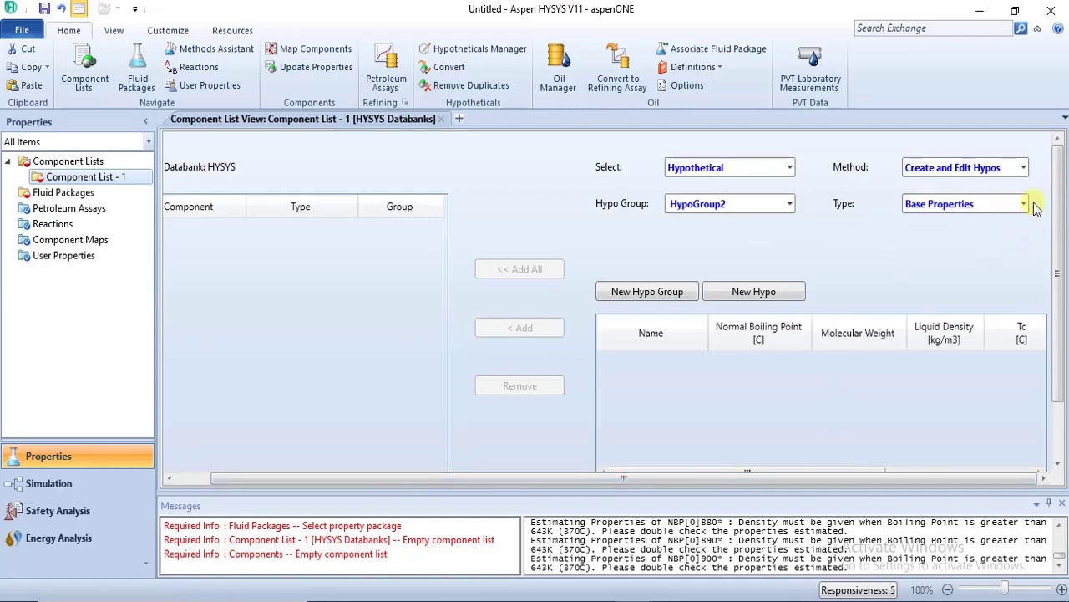
left_click(1026, 204)
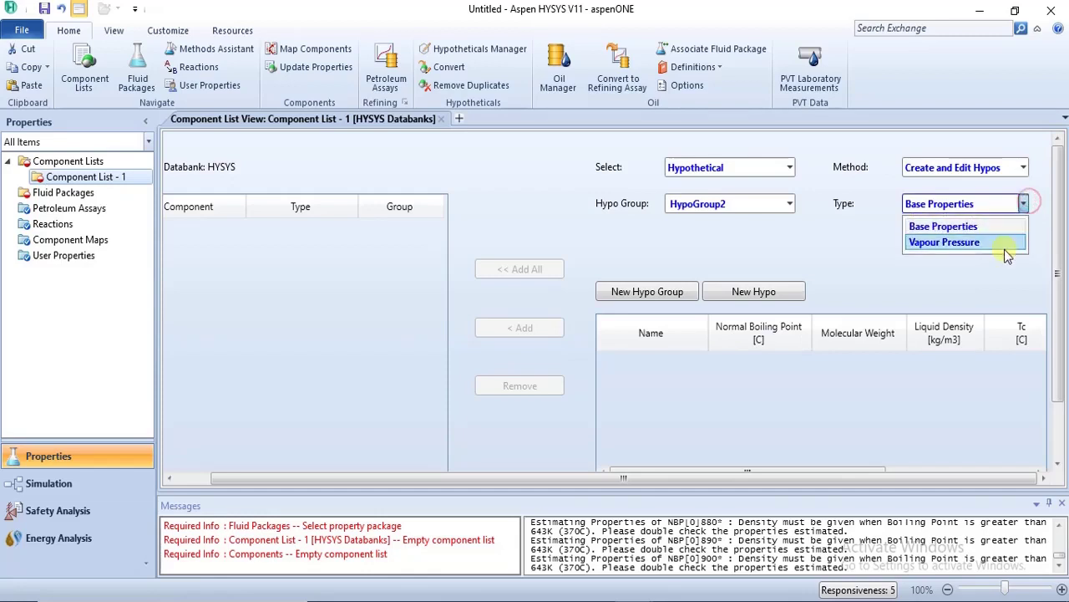
left_click(1006, 247)
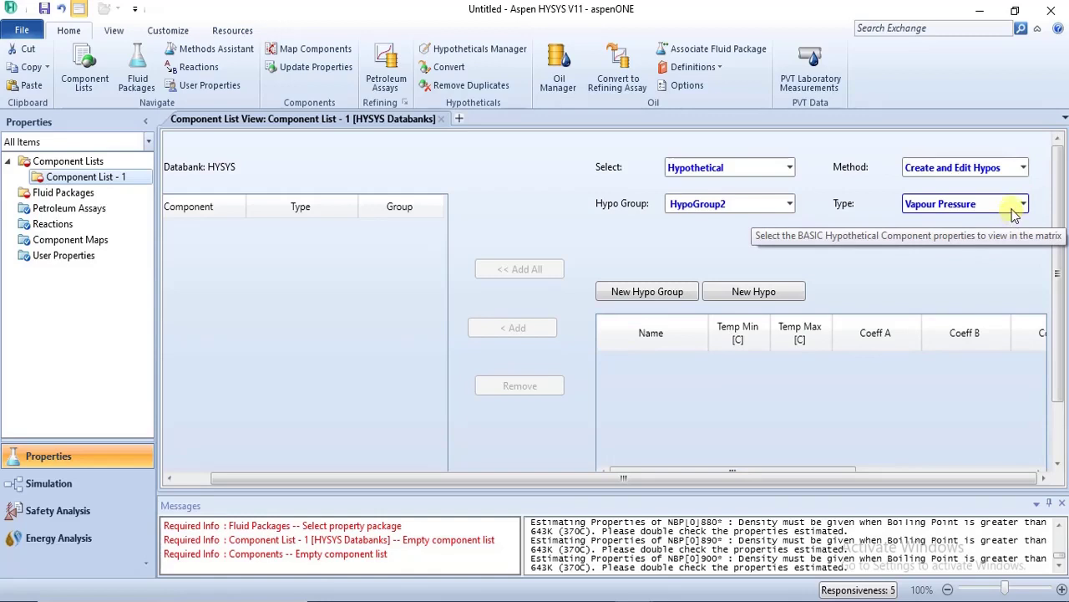
left_click(1022, 203)
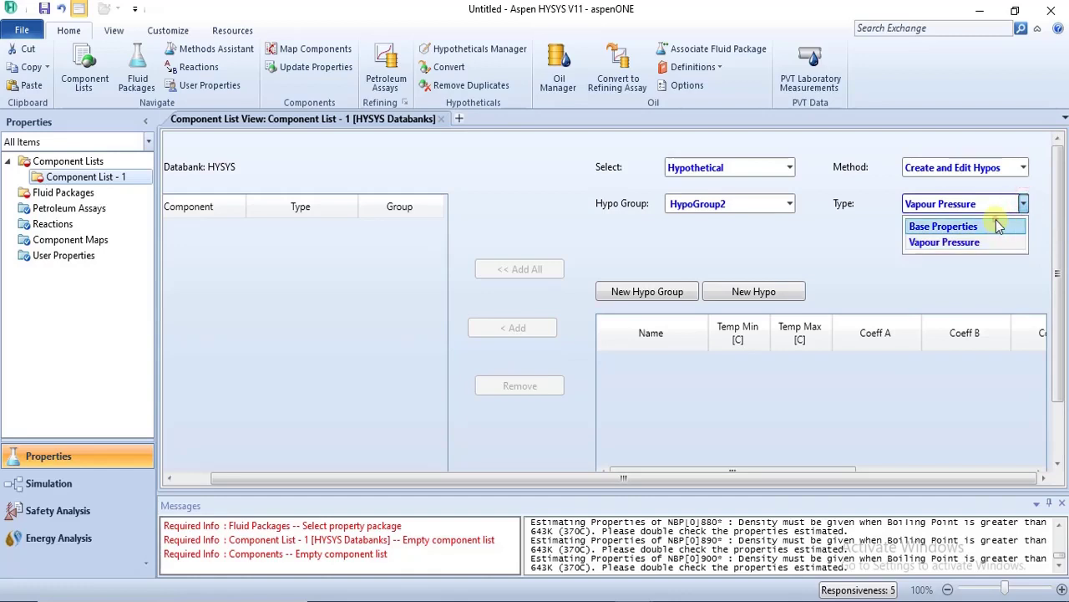
left_click(944, 226)
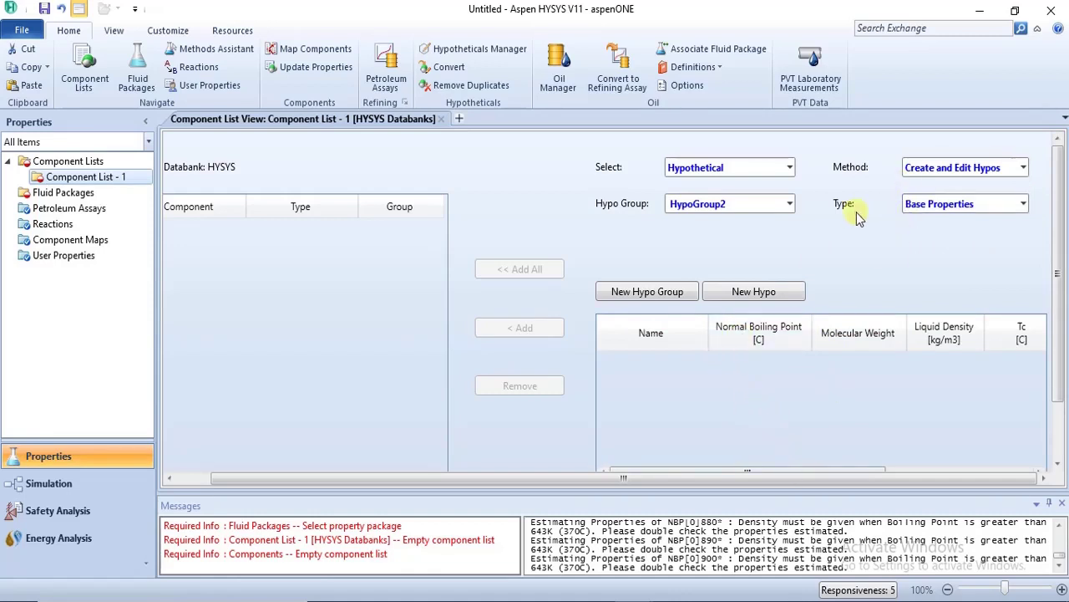
- Create a new individual hypo in HypoGroup2 and bring its whole base property table into view
left_click(753, 296)
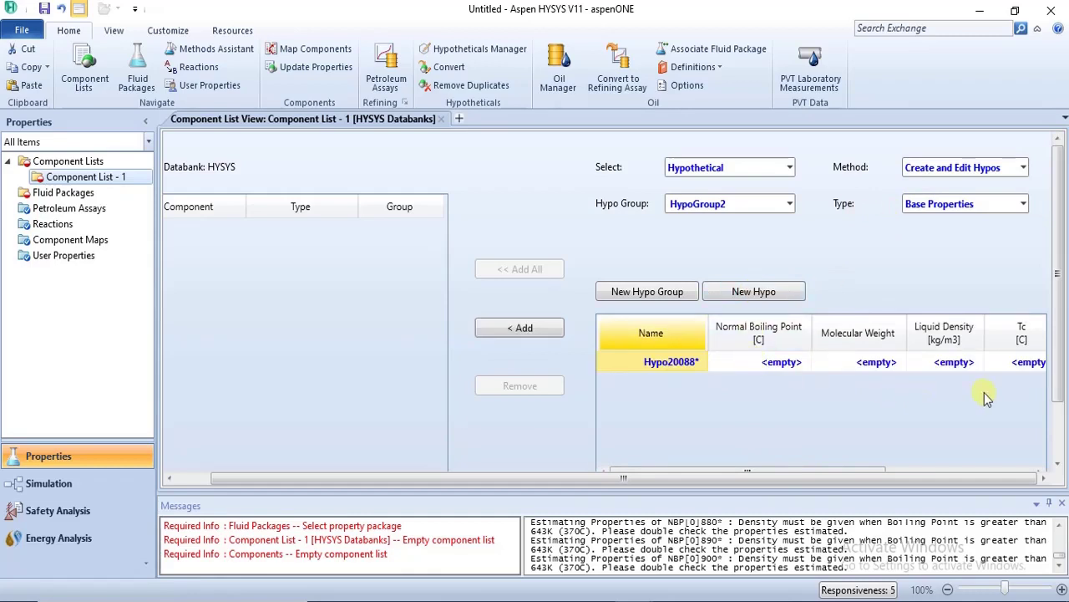
left_click_drag(1058, 396, 1058, 445)
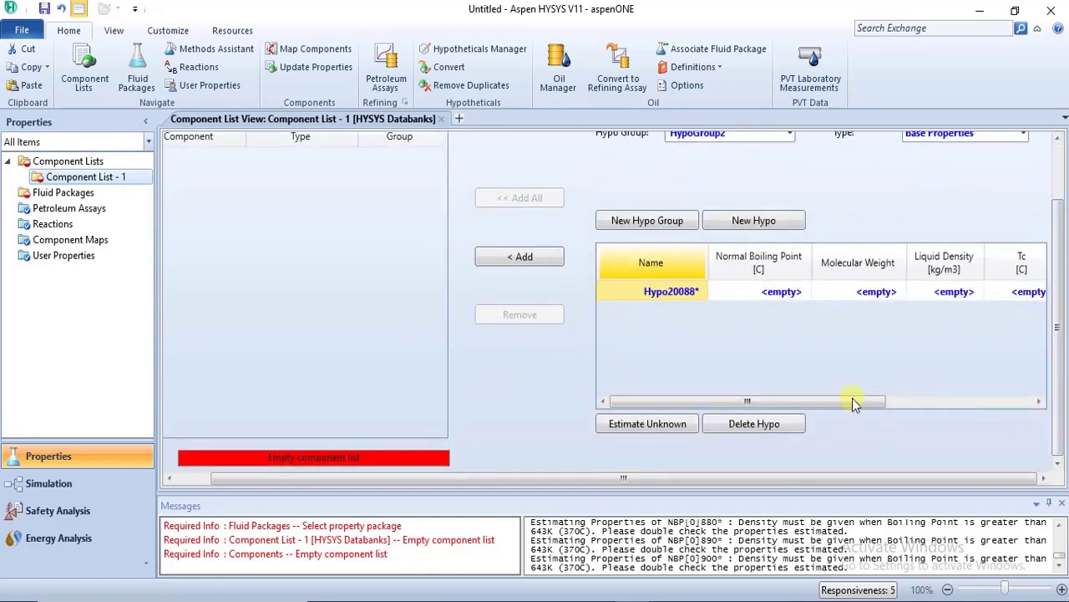
left_click_drag(854, 404, 827, 412)
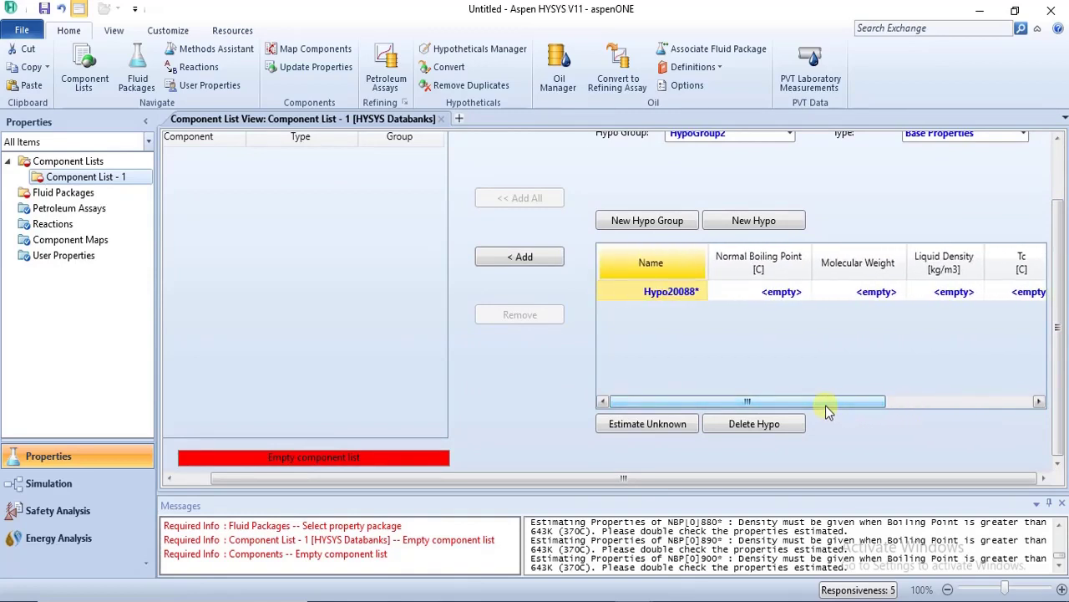
mouse_move(826, 409)
left_mouse_down()
mouse_move(934, 417)
mouse_move(955, 406)
mouse_move(815, 400)
left_mouse_up()
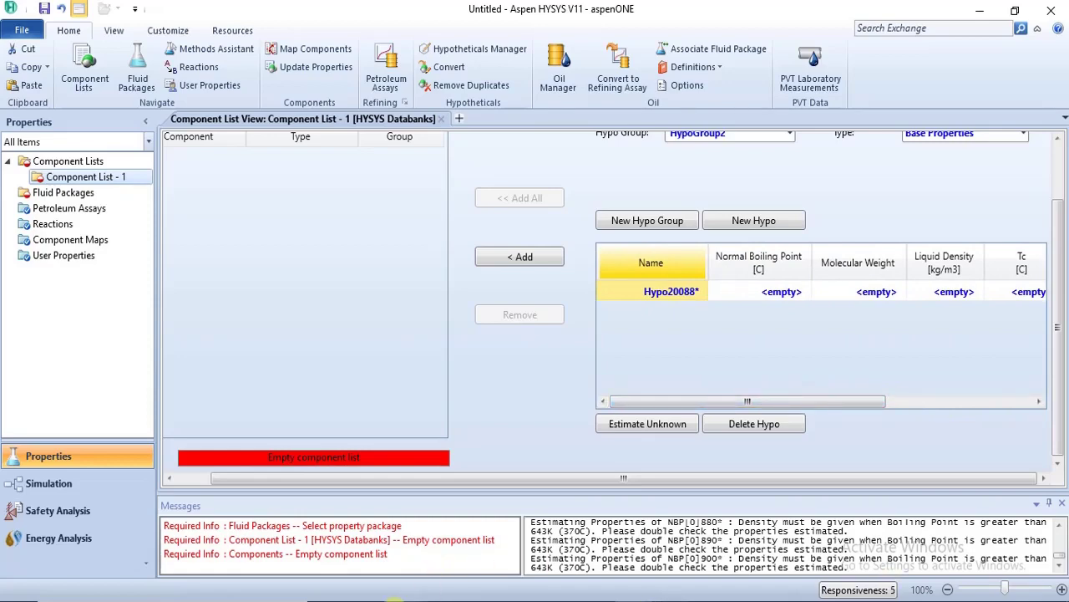
- Switch to HYPOS.pdf to check which properties an individual hypo requires, and return to Aspen HYSYS
left_click(408, 598)
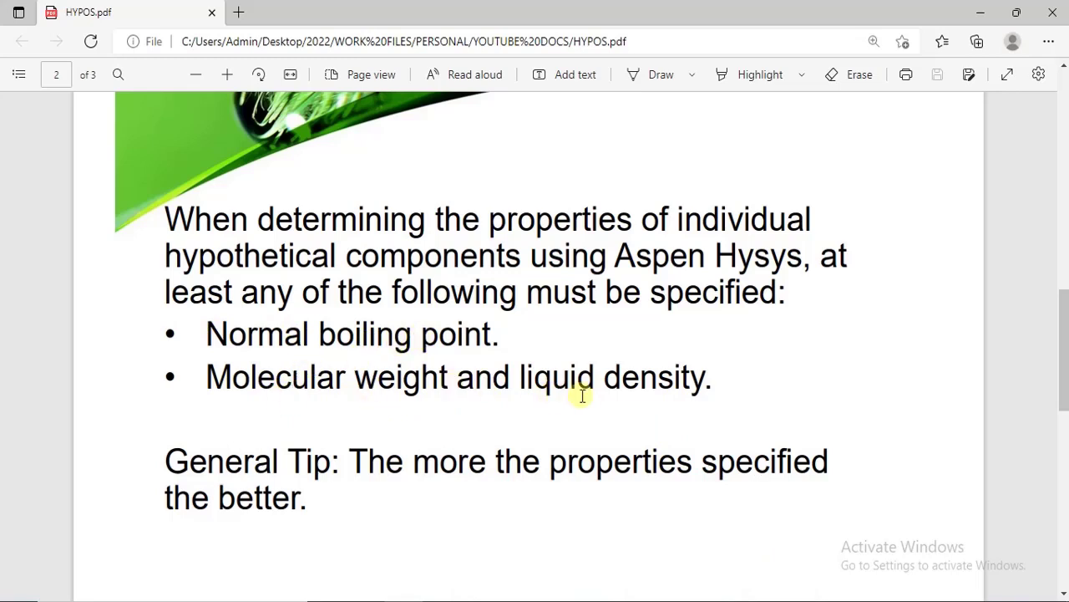
mouse_move(635, 595)
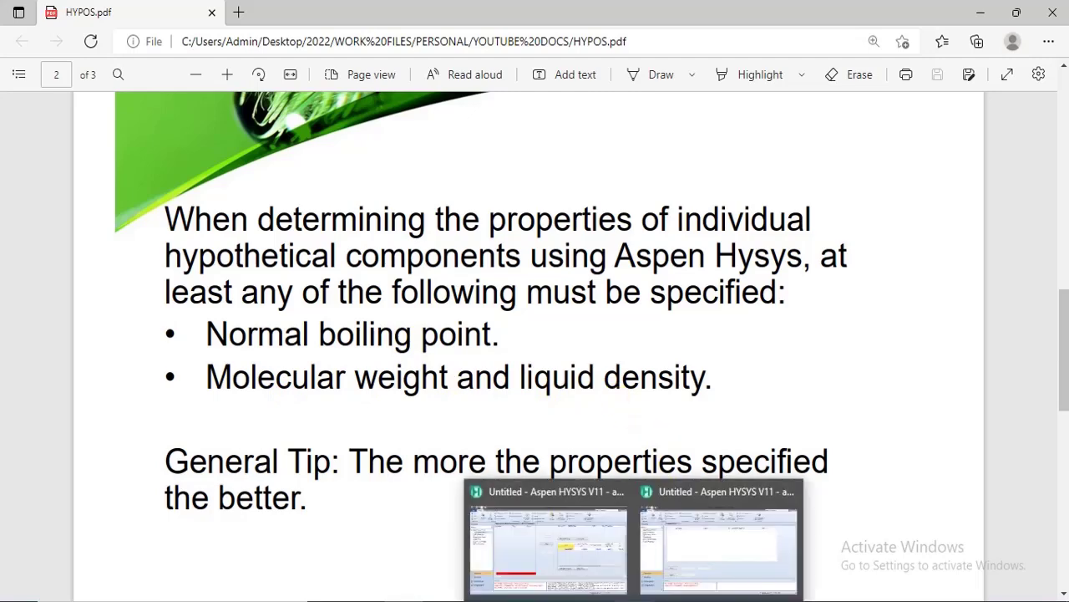
left_click(675, 573)
left_click(605, 565)
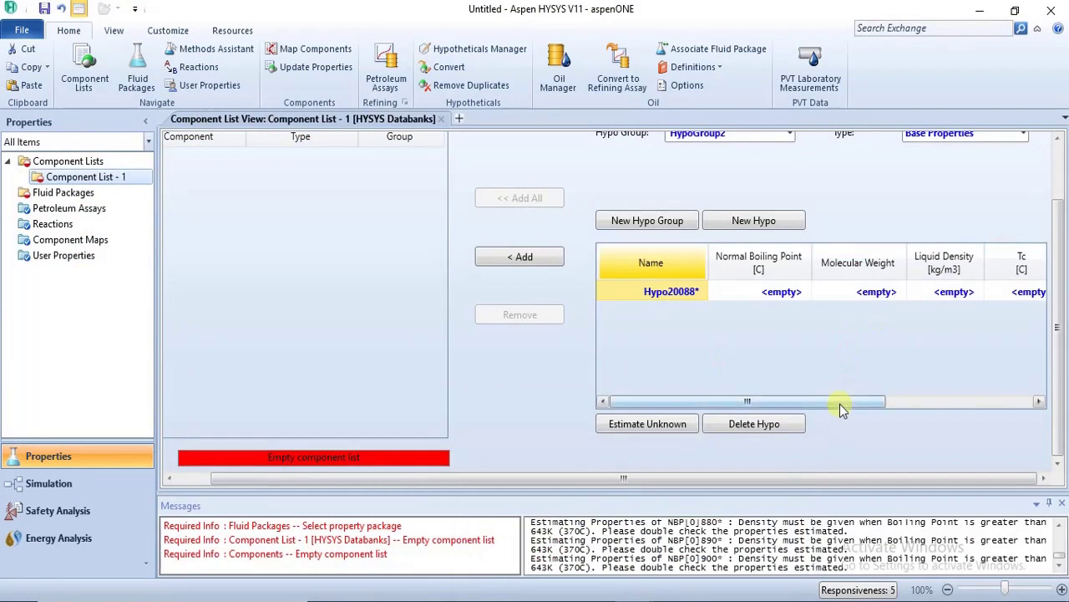
- Name the new hypo C40 and set its normal boiling point to 110 °C
left_click_drag(841, 402, 864, 406)
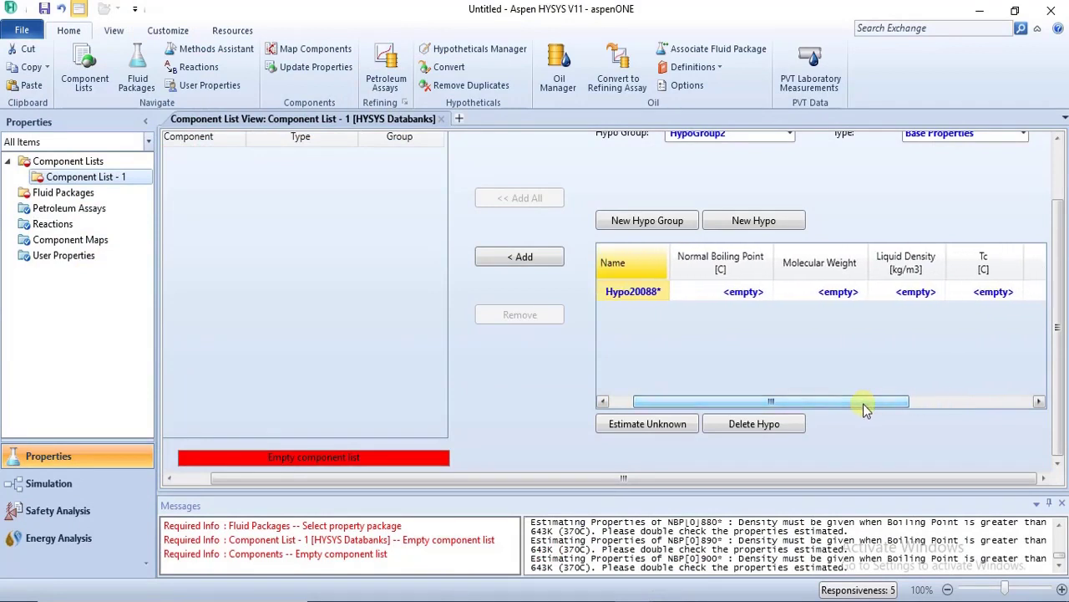
left_click(632, 292)
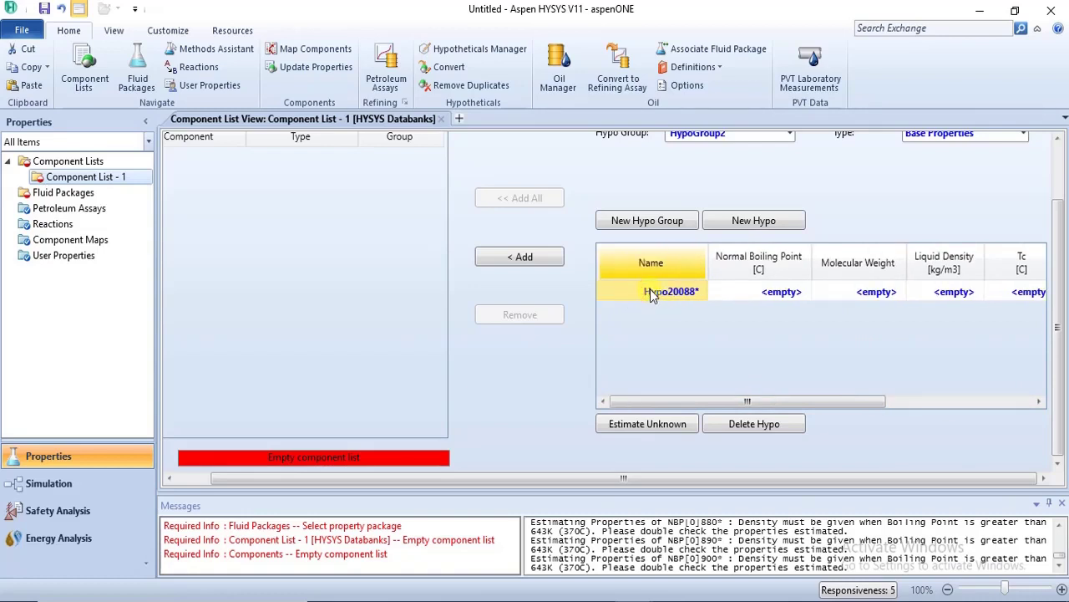
type("C")
type("1")
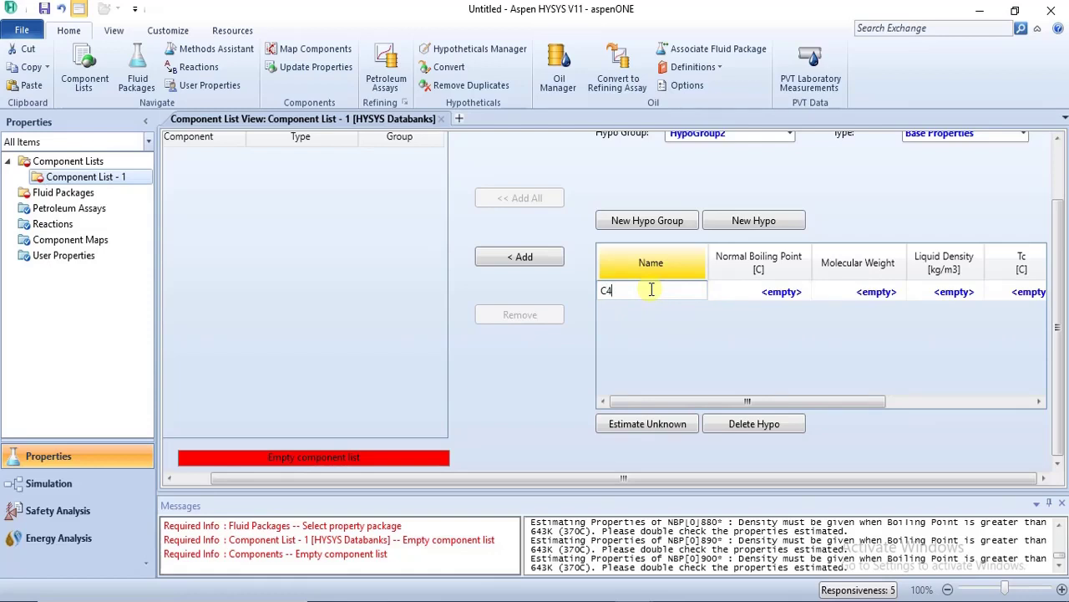
key("Return")
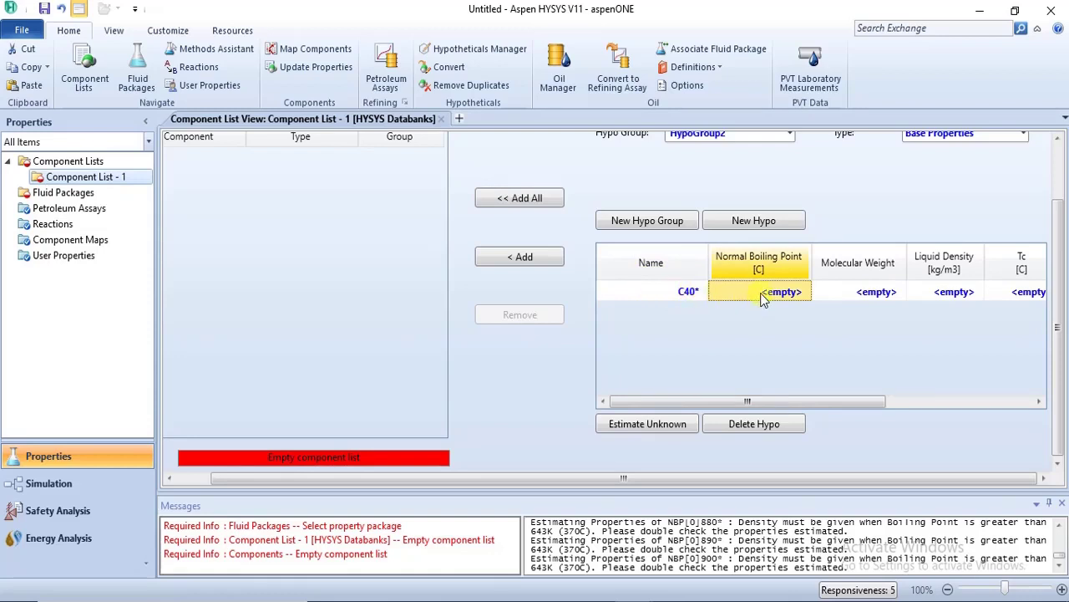
type("110")
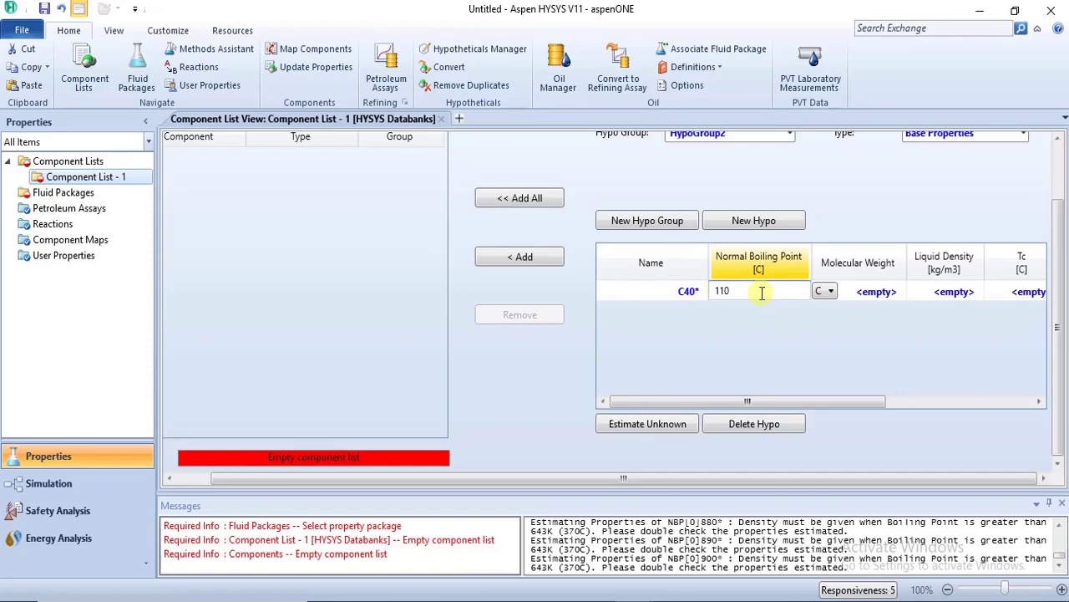
key("Return")
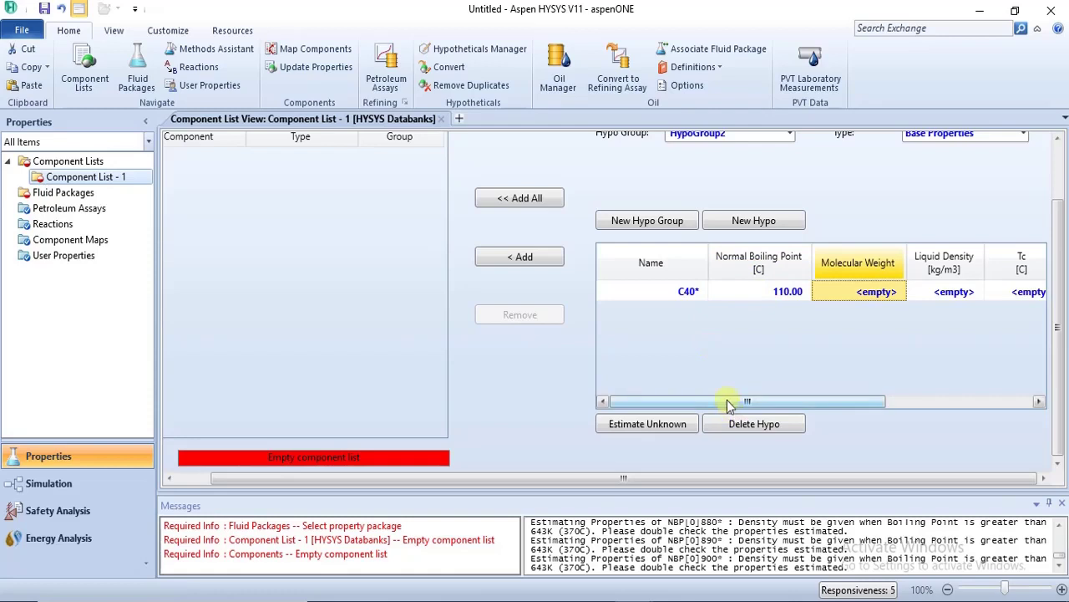
left_click_drag(728, 401, 840, 402)
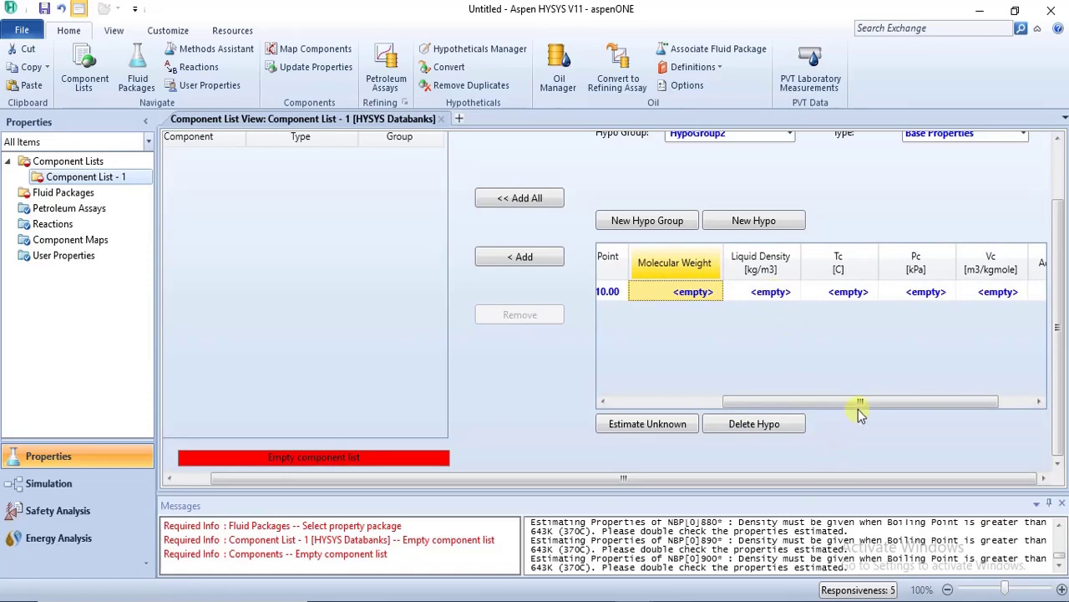
- Estimate the unknown properties of hypo C40 and review its completed property row
left_click(664, 425)
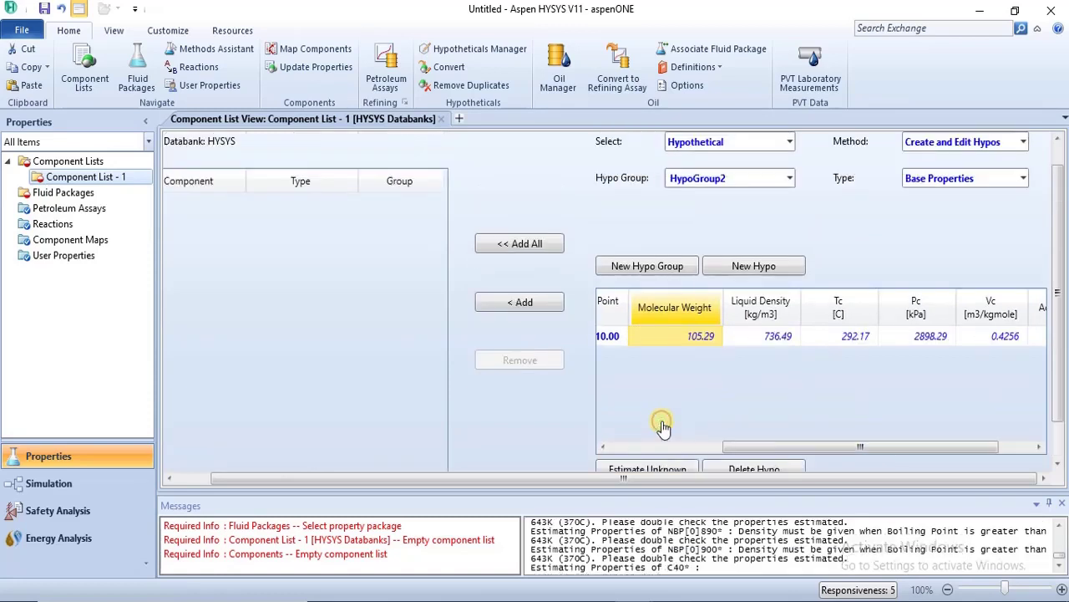
scroll(1060, 364, "down", 2)
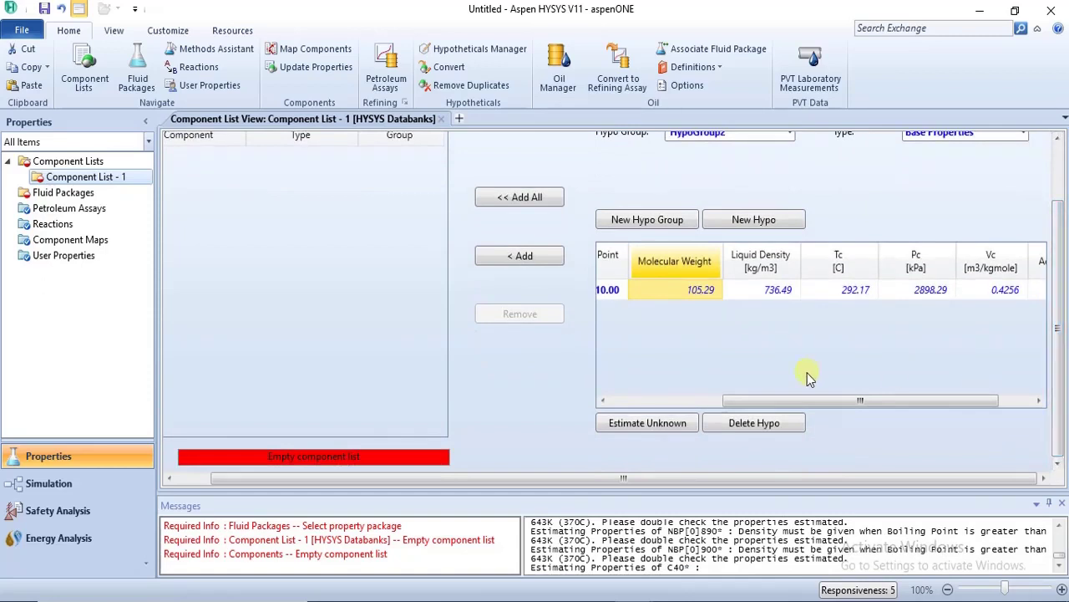
left_click_drag(807, 404, 692, 417)
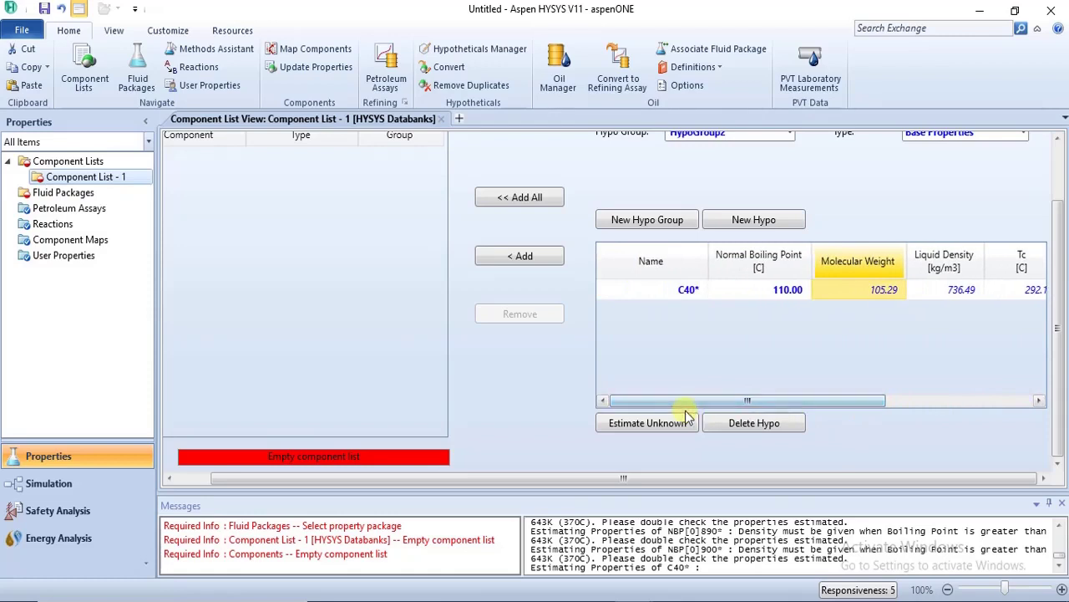
- Add the C40 hypo to Component List - 1
left_click(647, 289)
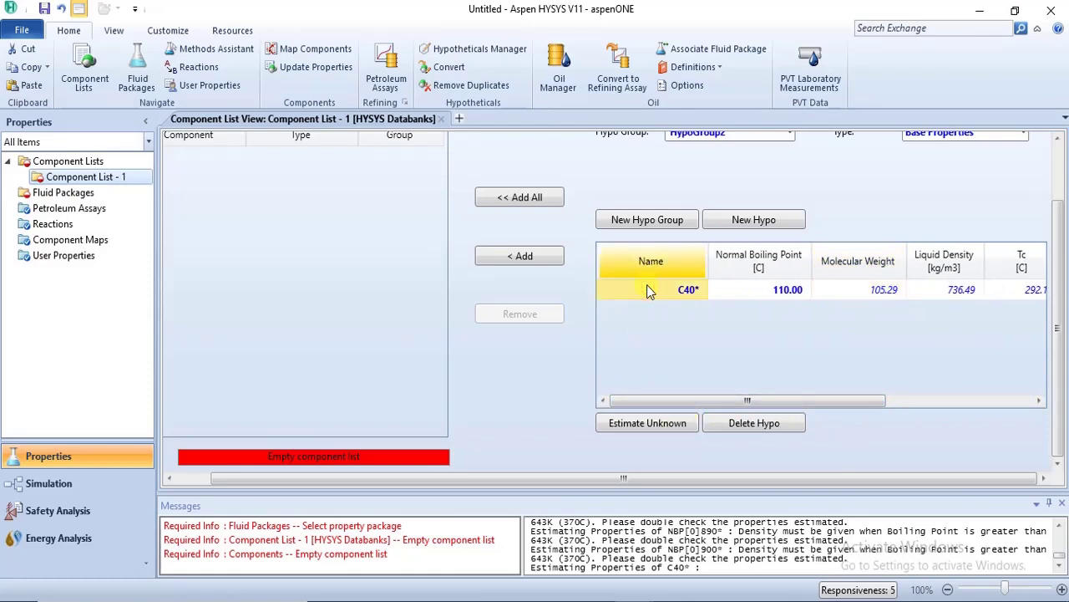
left_click(516, 256)
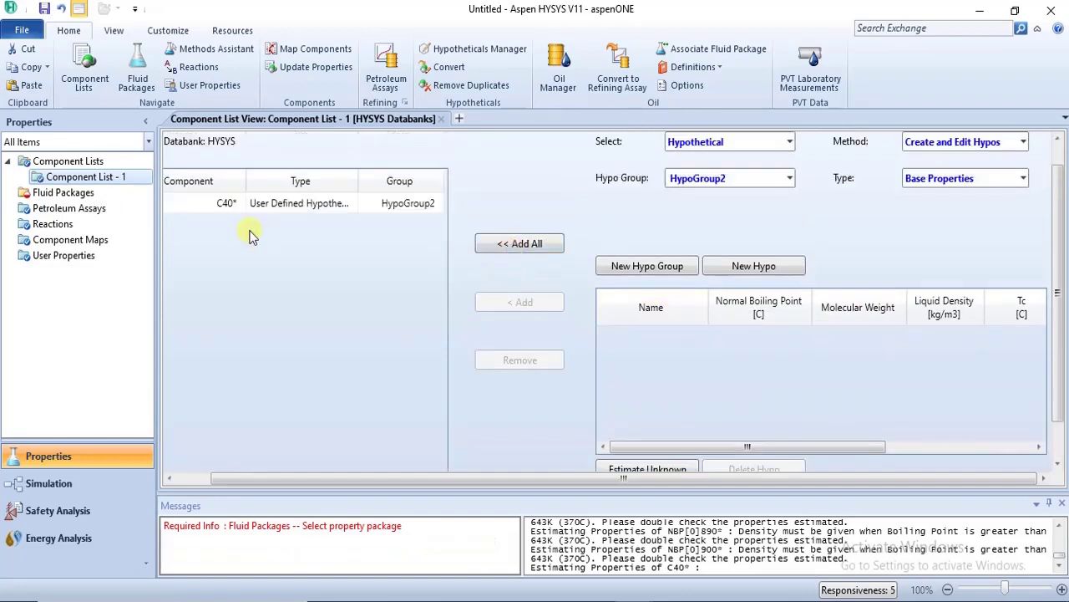
left_click(367, 472)
left_click_drag(247, 487, 148, 437)
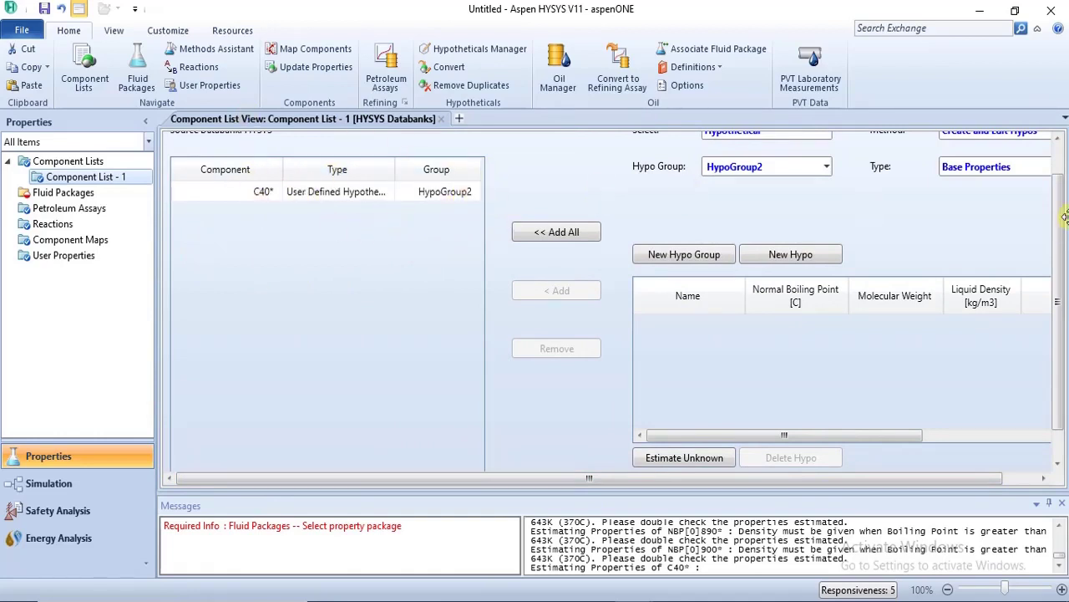
- Change the component selection to Hypothetical Solid and create a new solid in HypoGroup3
left_click_drag(1058, 251, 1063, 215)
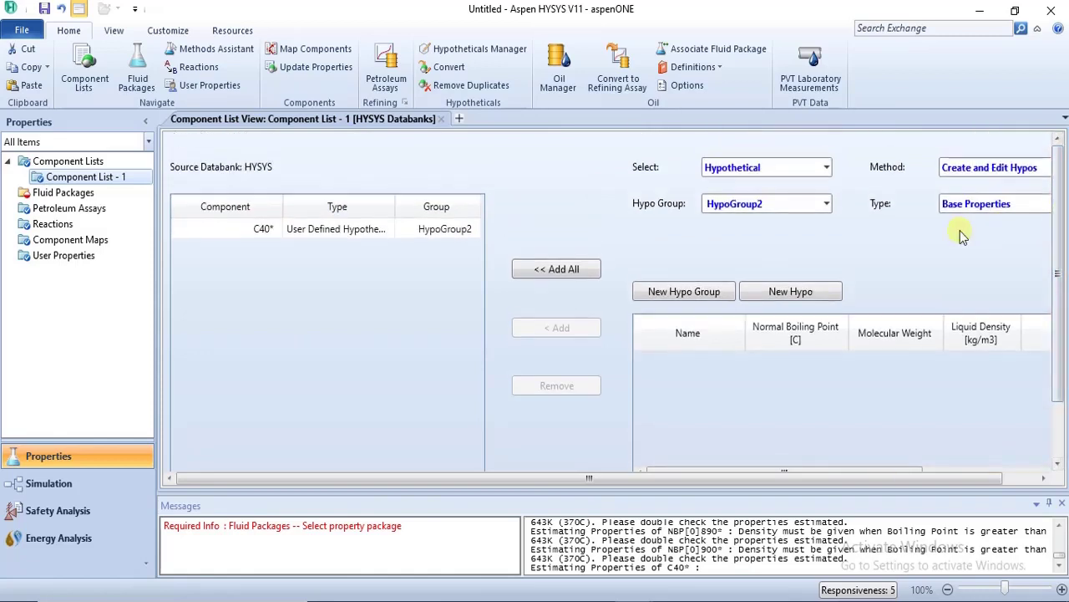
left_click(827, 206)
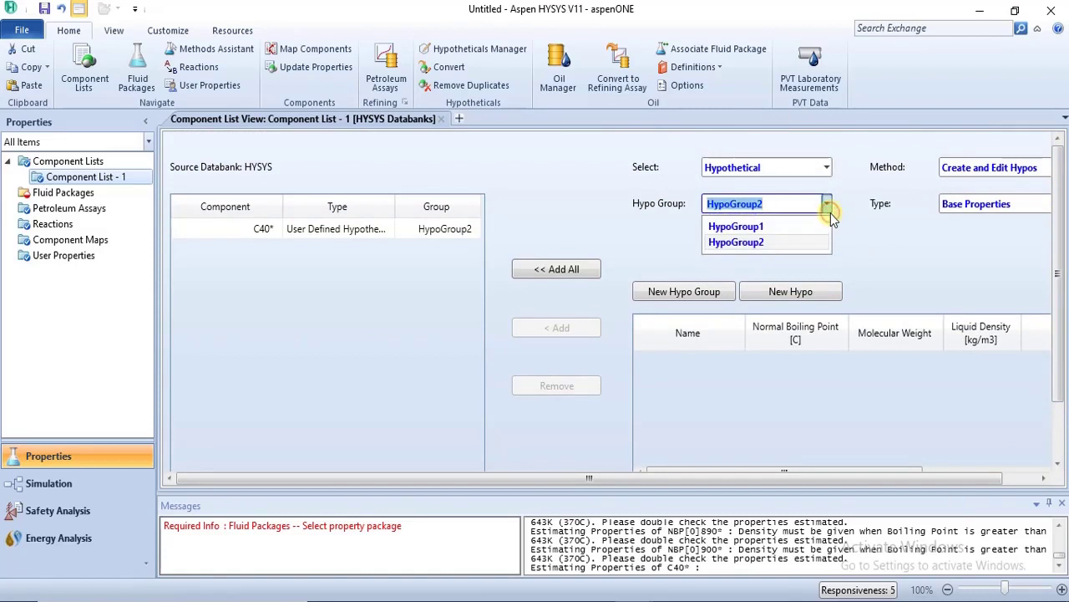
left_click(844, 210)
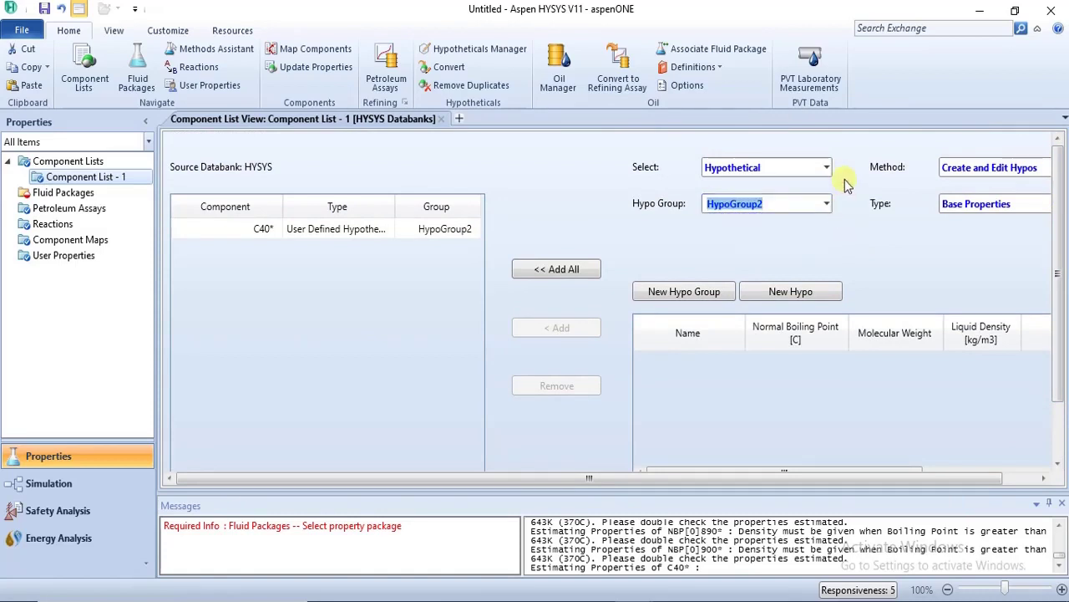
left_click(827, 167)
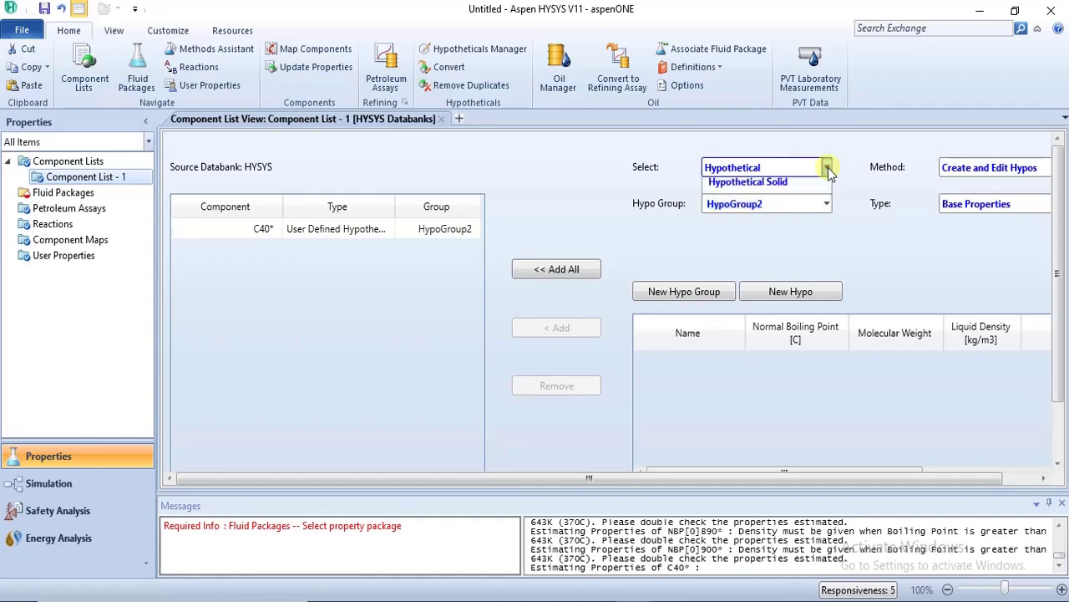
left_click(815, 222)
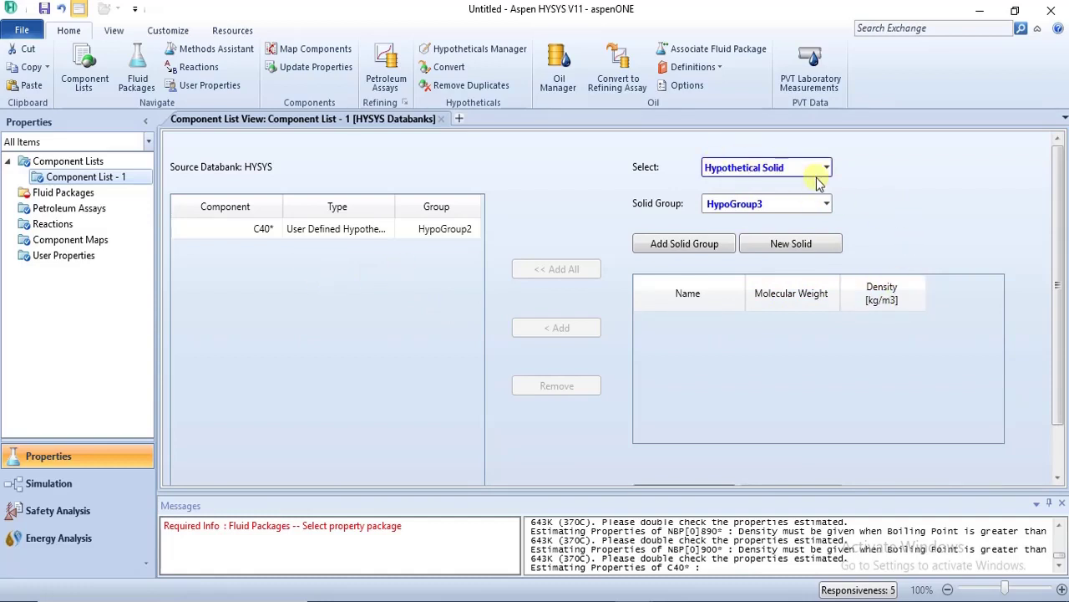
left_click(806, 244)
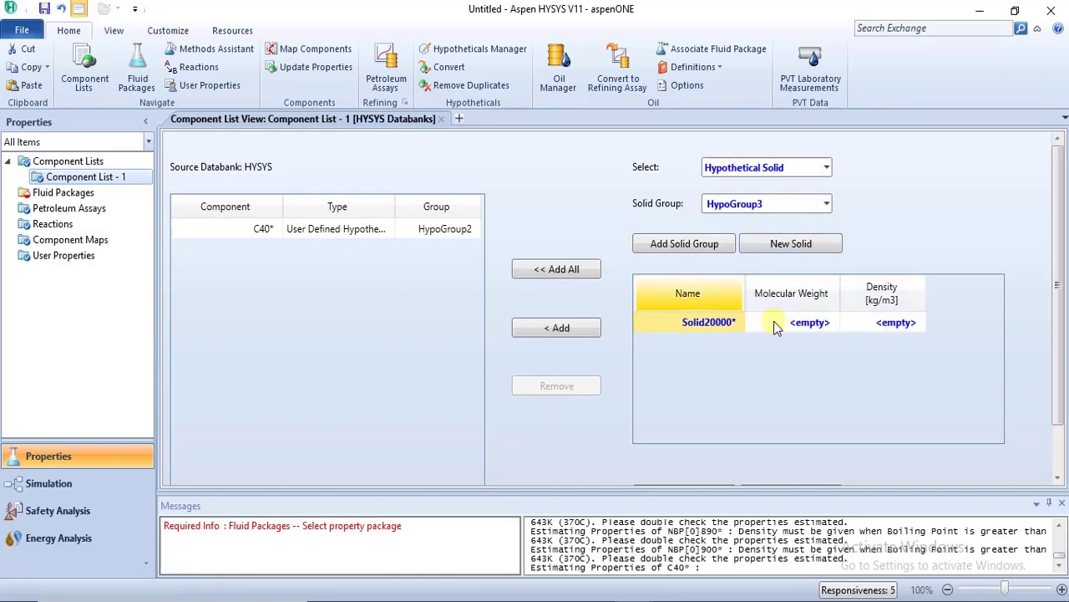
- Give the new solid a molecular weight of 200 and a density of 880 kg/m3, and add it to the component list
left_click(803, 327)
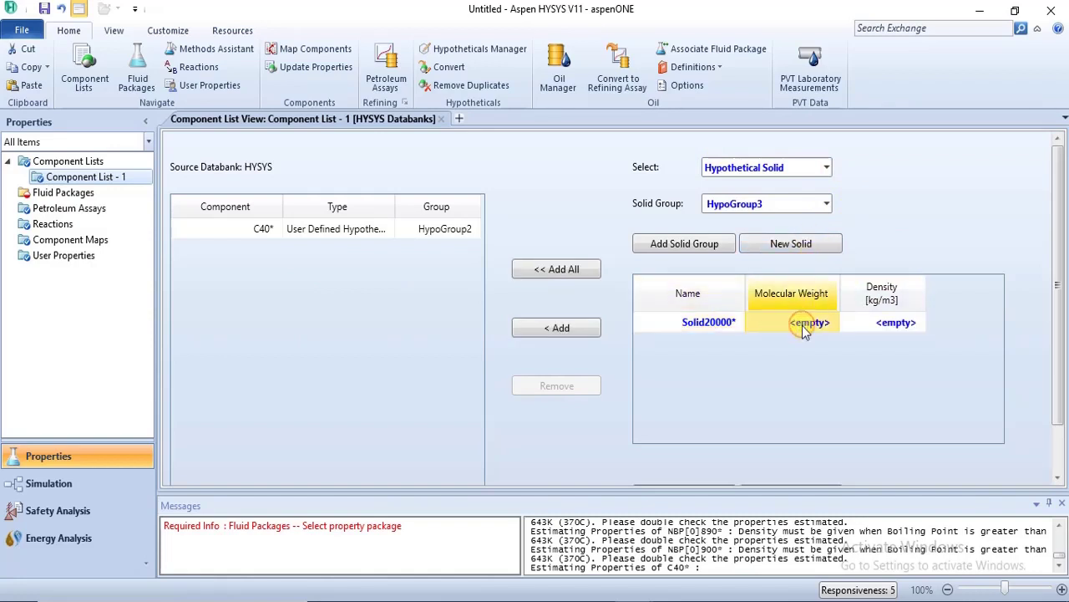
type("200")
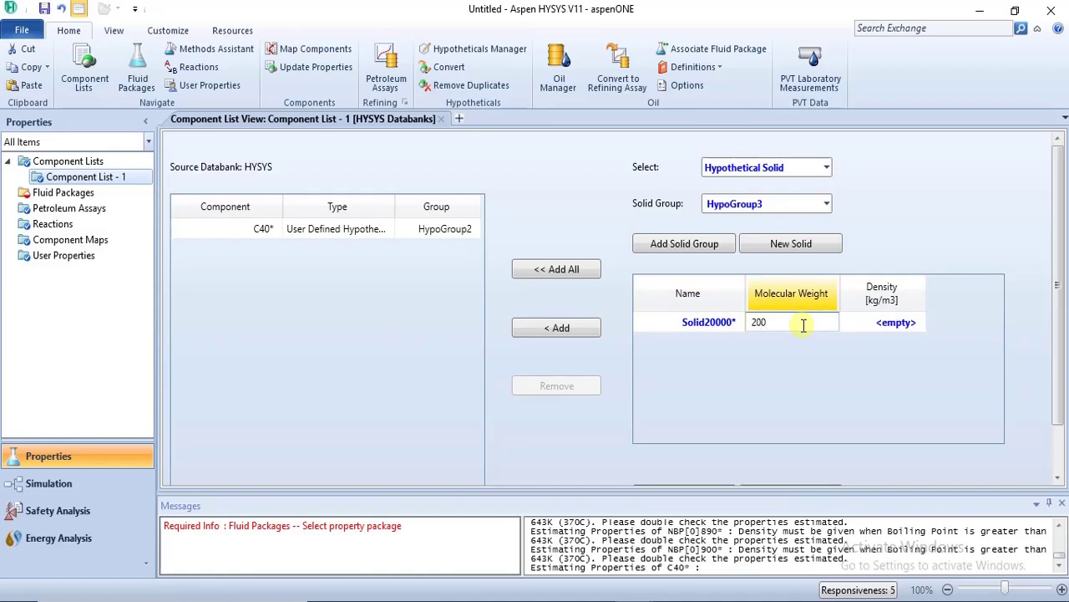
key("Return")
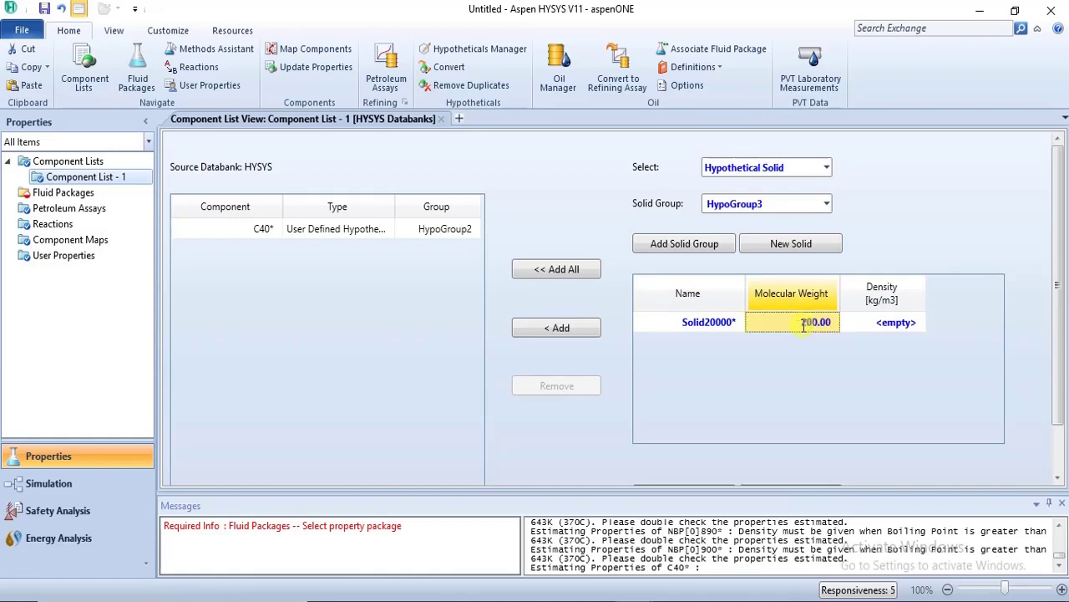
left_click(873, 322)
type("8")
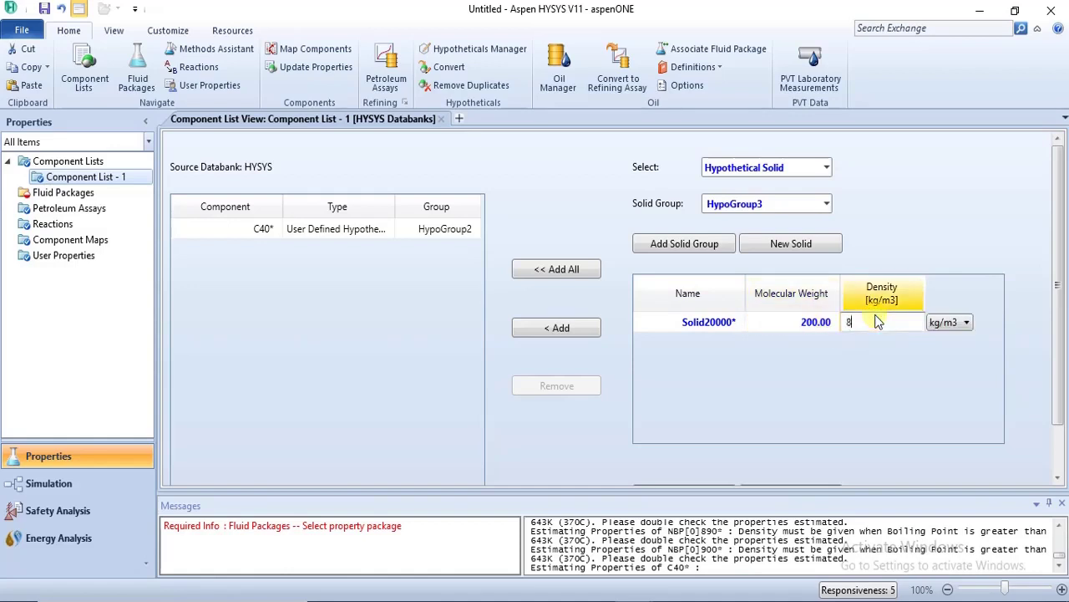
type("80")
key("Return")
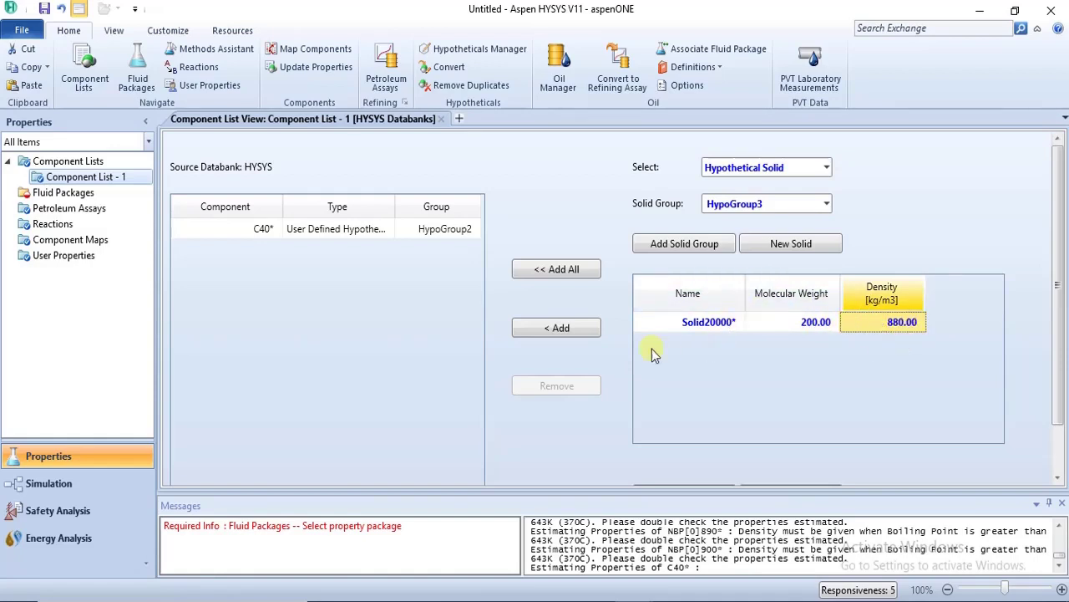
left_click(557, 327)
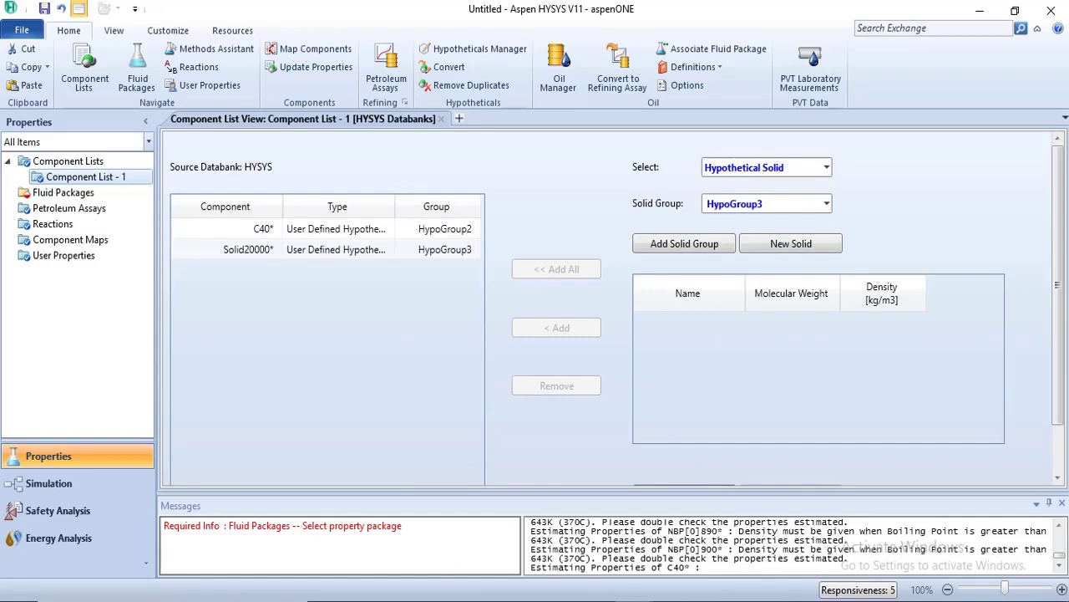
- Add a component list based on the Aspen Properties databank to the new empty case
left_click(675, 544)
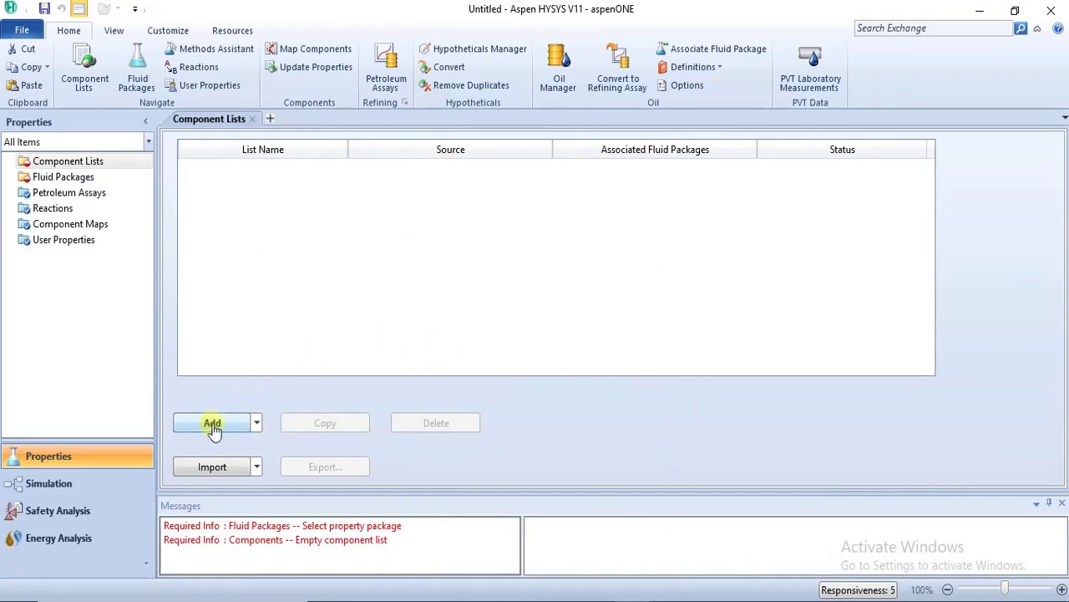
left_click(259, 426)
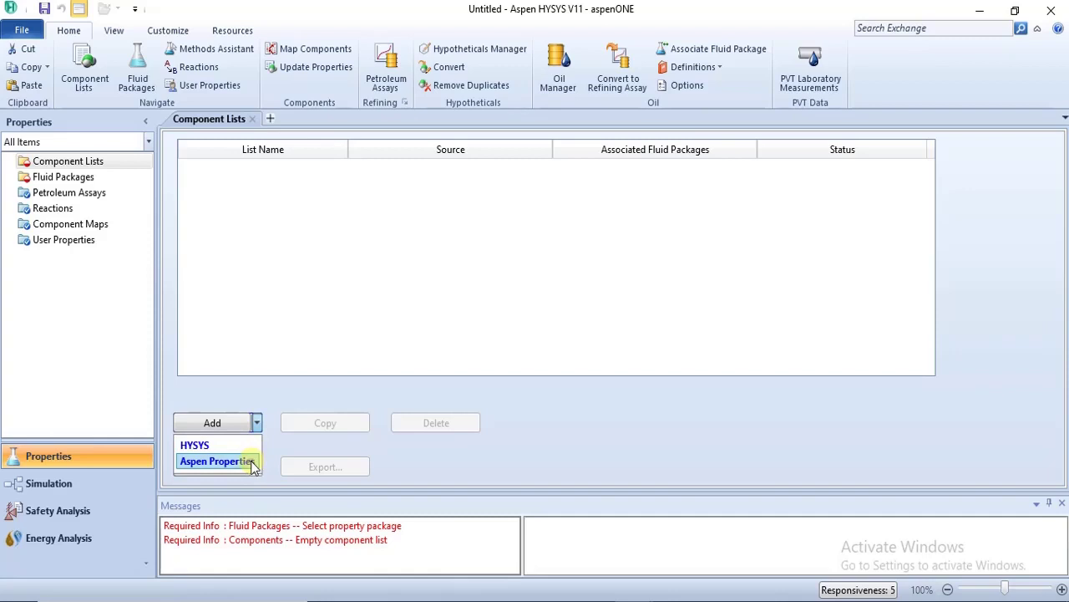
left_click(251, 461)
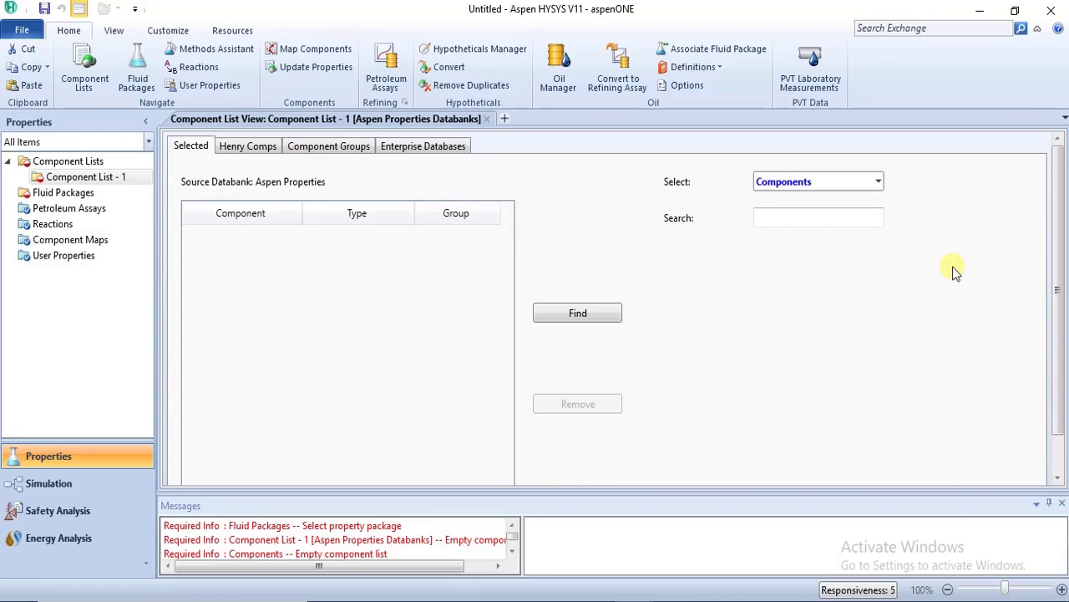
- Change the component selection to Hypothetical and choose Create a batch of hypos as the method
left_click(880, 181)
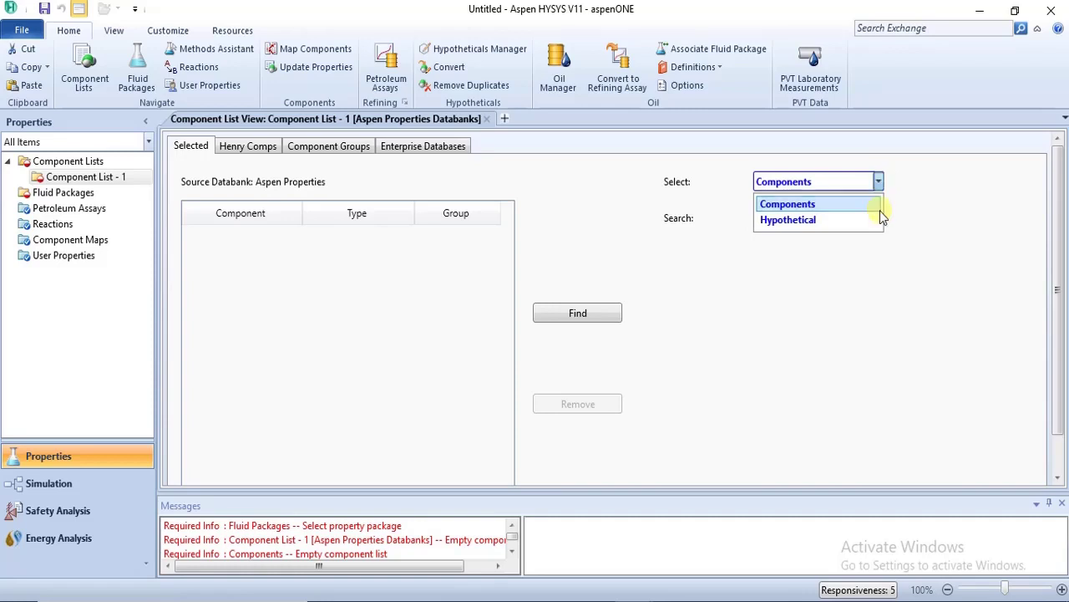
left_click(877, 219)
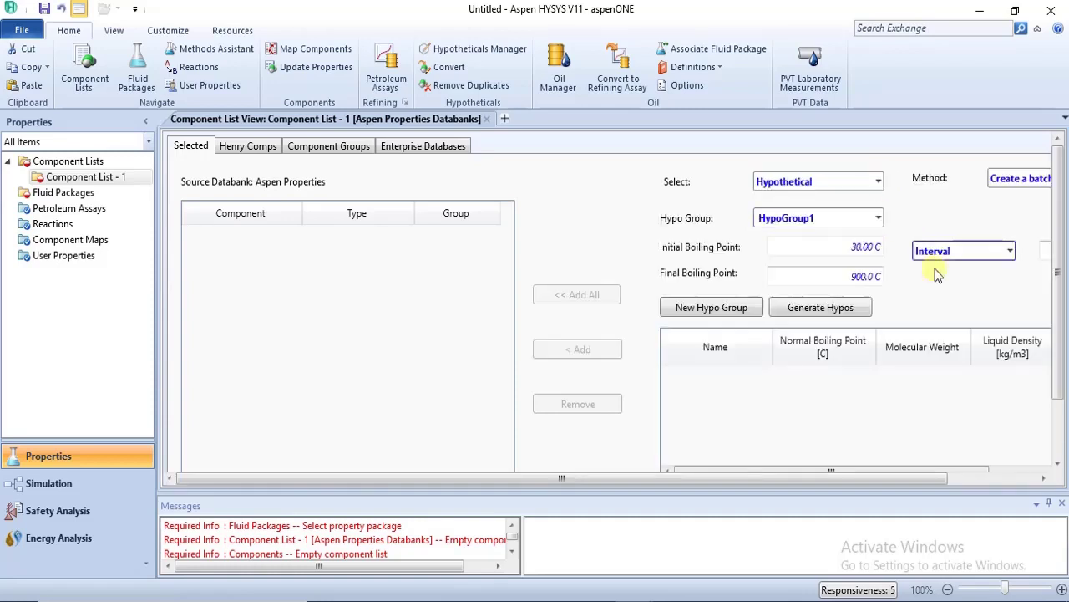
left_click_drag(840, 484, 955, 477)
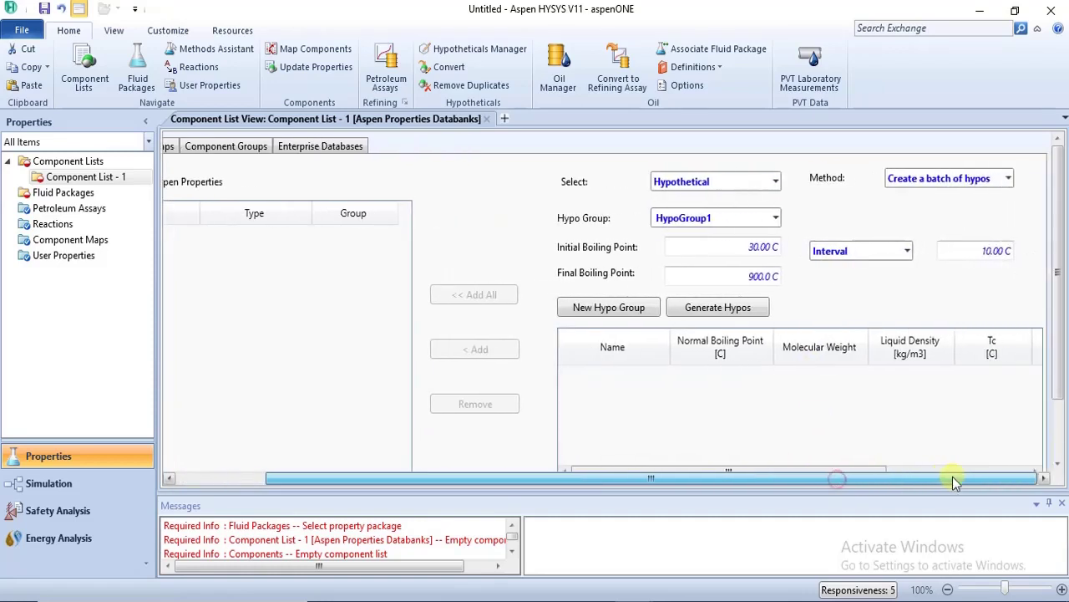
left_click(1009, 178)
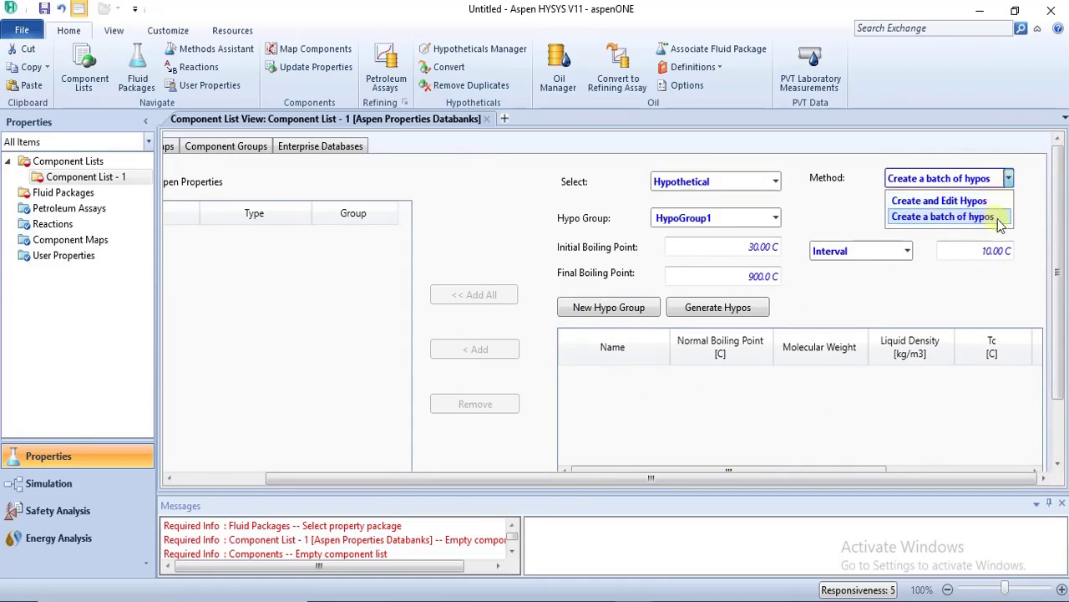
left_click(994, 216)
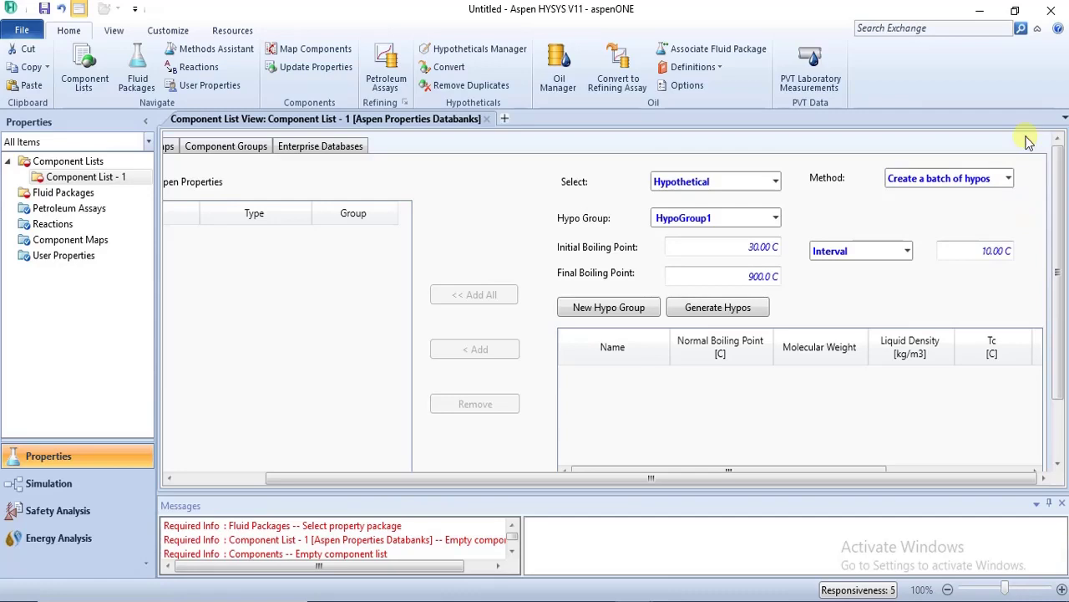